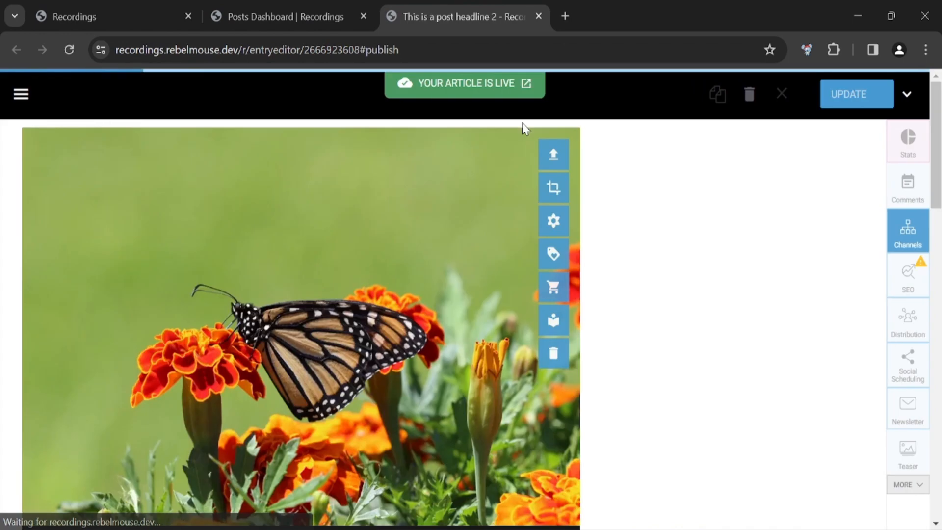
Step: Look through the body of the open post and close its editor
{"action": "scroll", "coordinate": [591, 220], "scroll_direction": "down", "scroll_amount": 15}
{"action": "scroll", "coordinate": [471, 324], "scroll_direction": "down", "scroll_amount": 7}
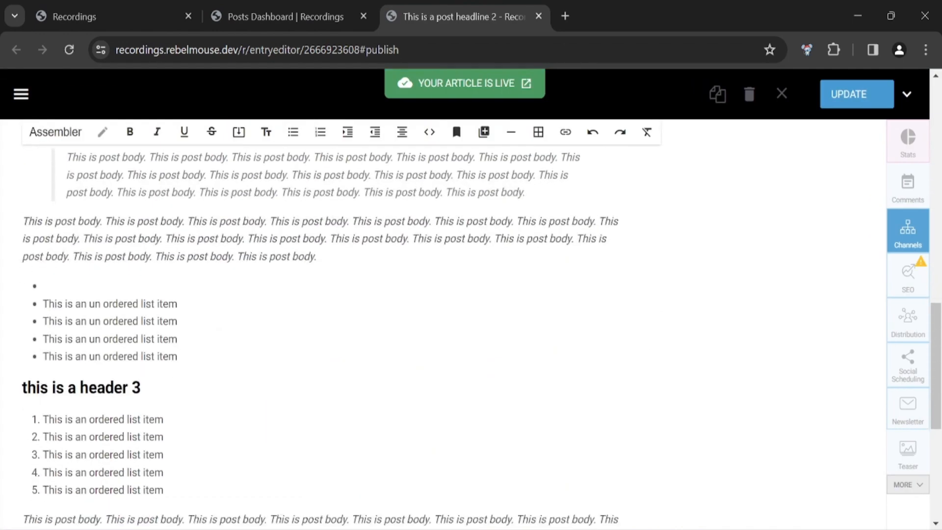
{"action": "left_click", "coordinate": [541, 15]}
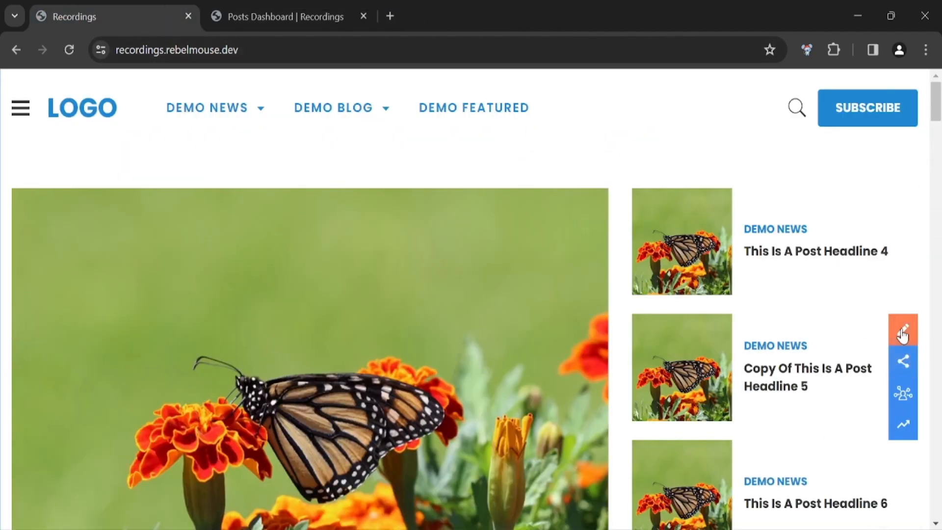
Step: Open "This is a post headline 2" for editing from the homepage and continue past the multiple-window warning
{"action": "left_click", "coordinate": [594, 204]}
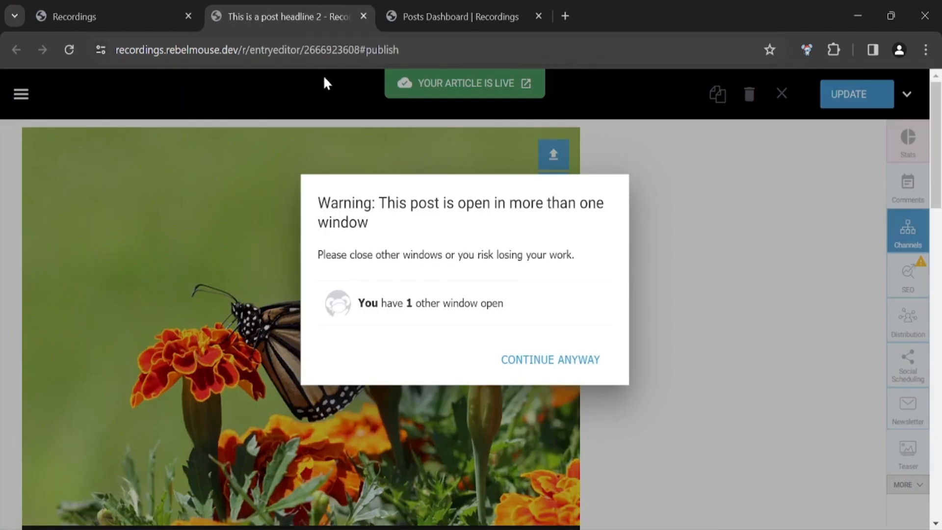
{"action": "left_click", "coordinate": [565, 360]}
Step: Examine the post's lead image, headline, subheadline, author field, formatting tools and body text
{"action": "scroll", "coordinate": [641, 169], "scroll_direction": "down", "scroll_amount": 3}
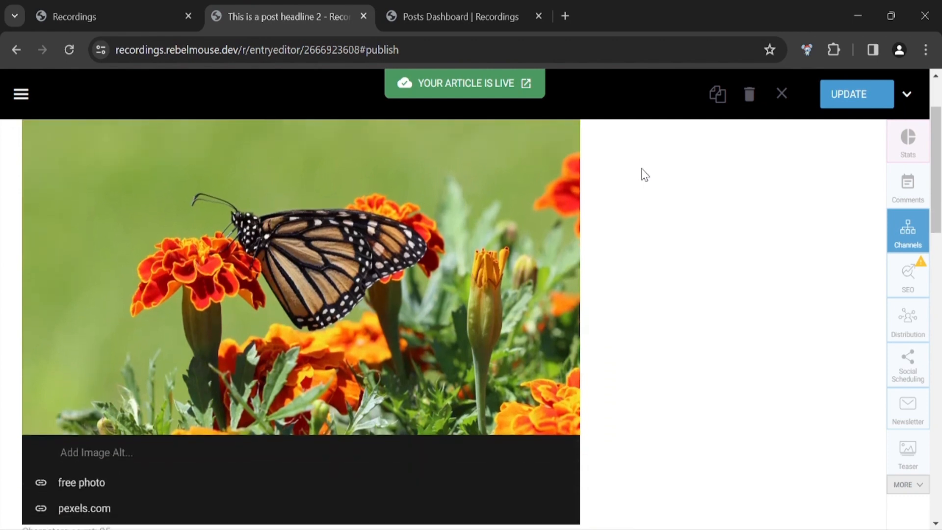
{"action": "scroll", "coordinate": [607, 255], "scroll_direction": "up", "scroll_amount": 3}
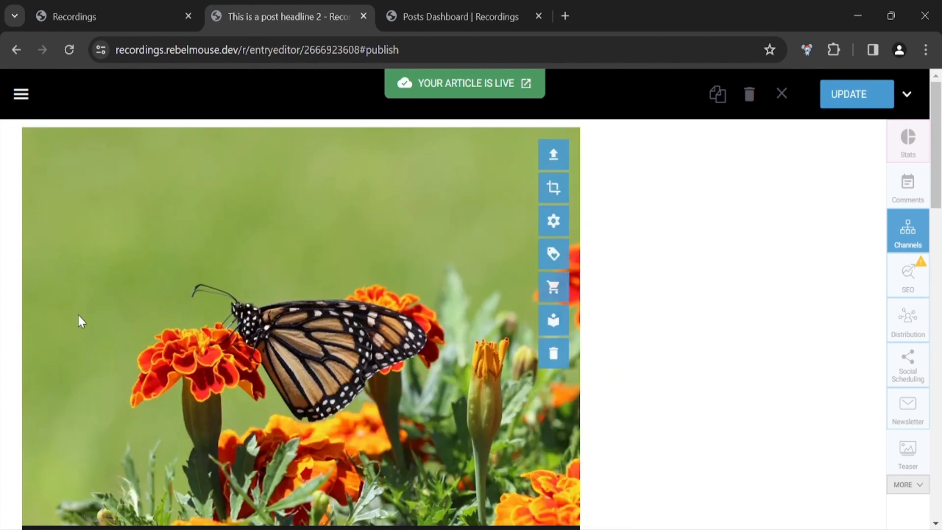
{"action": "scroll", "coordinate": [640, 259], "scroll_direction": "down", "scroll_amount": 5}
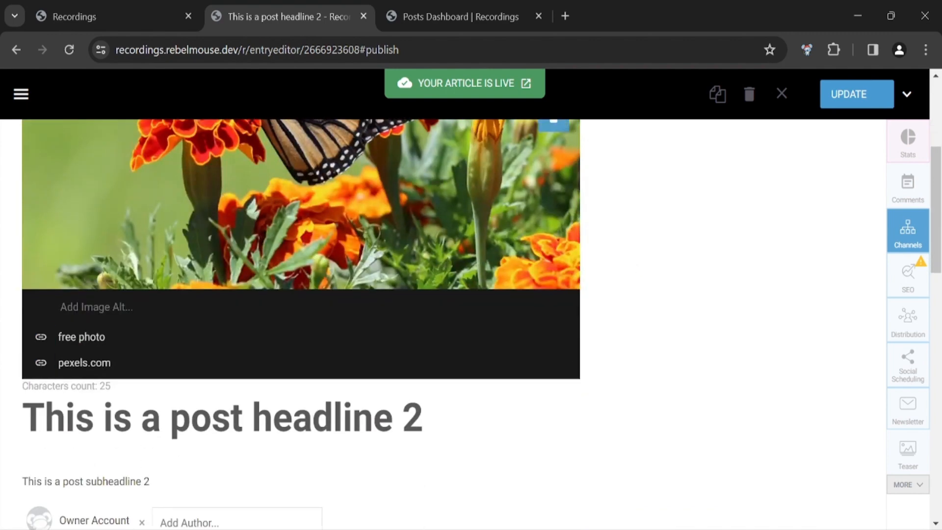
{"action": "scroll", "coordinate": [301, 324], "scroll_direction": "down", "scroll_amount": 2}
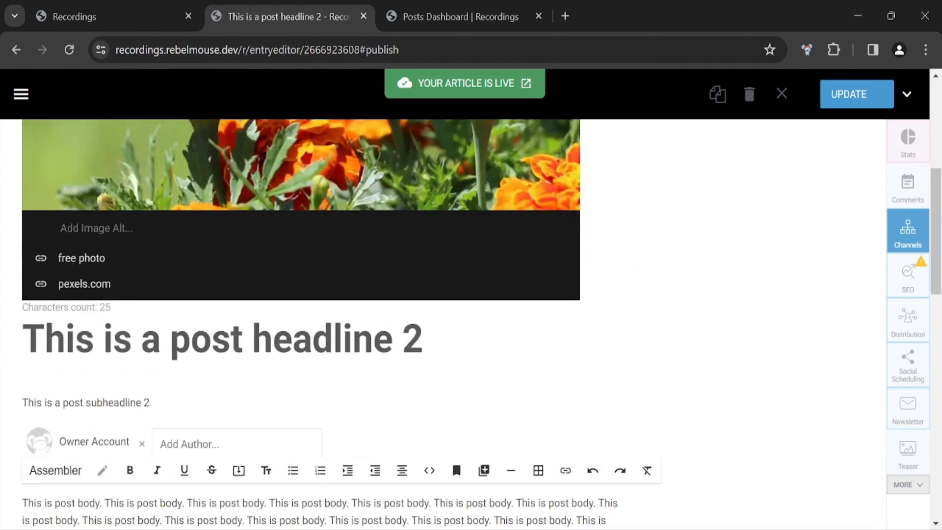
{"action": "scroll", "coordinate": [474, 330], "scroll_direction": "down", "scroll_amount": 2}
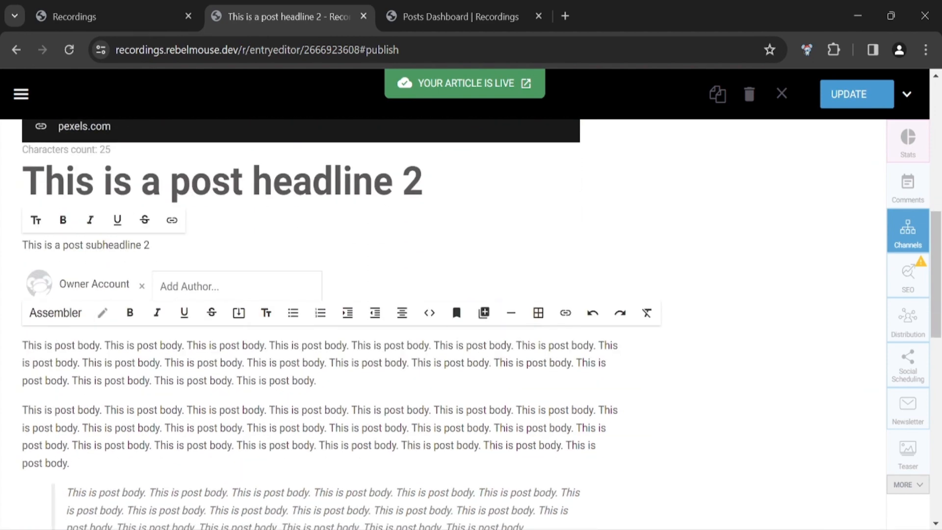
{"action": "scroll", "coordinate": [8, 285], "scroll_direction": "down", "scroll_amount": 3}
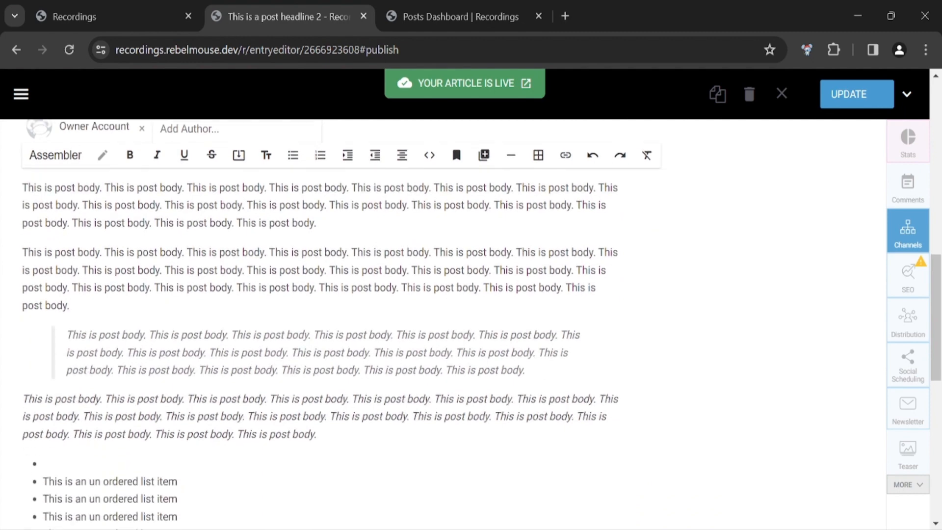
{"action": "scroll", "coordinate": [319, 324], "scroll_direction": "down", "scroll_amount": 2}
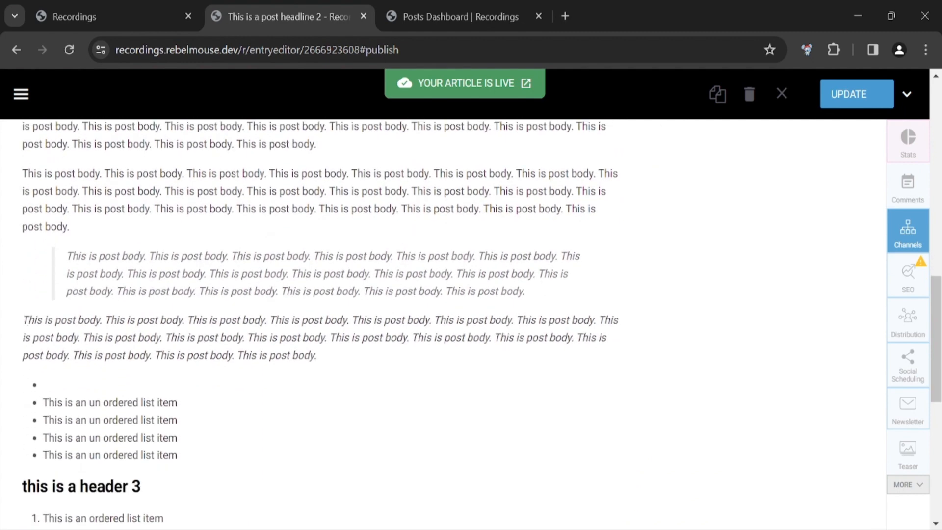
{"action": "scroll", "coordinate": [319, 324], "scroll_direction": "up", "scroll_amount": 3}
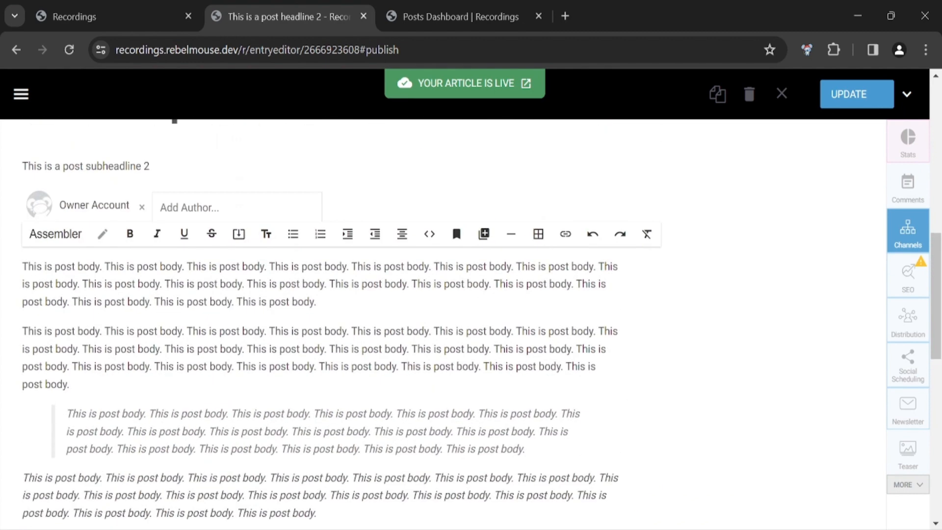
Step: View the HTML source of the post body and return to the visual editor
{"action": "left_click", "coordinate": [429, 238]}
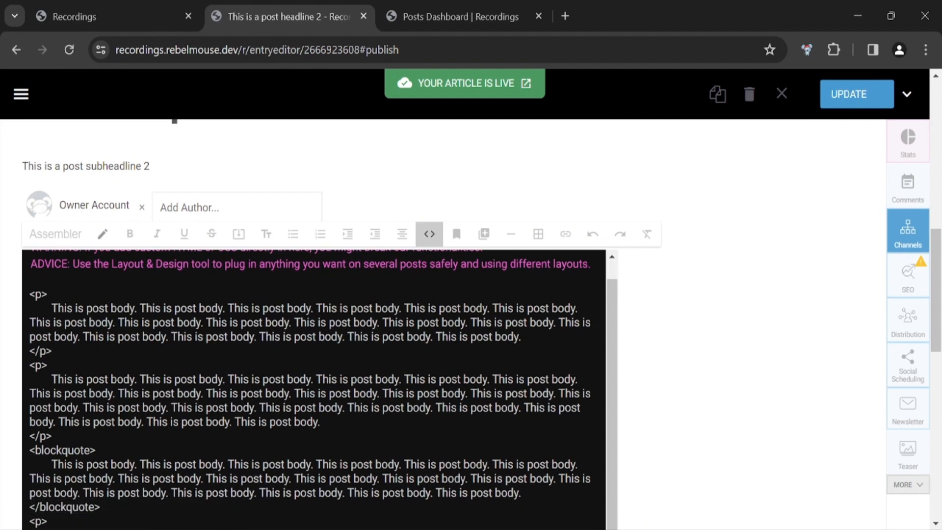
{"action": "scroll", "coordinate": [663, 356], "scroll_direction": "down", "scroll_amount": 2}
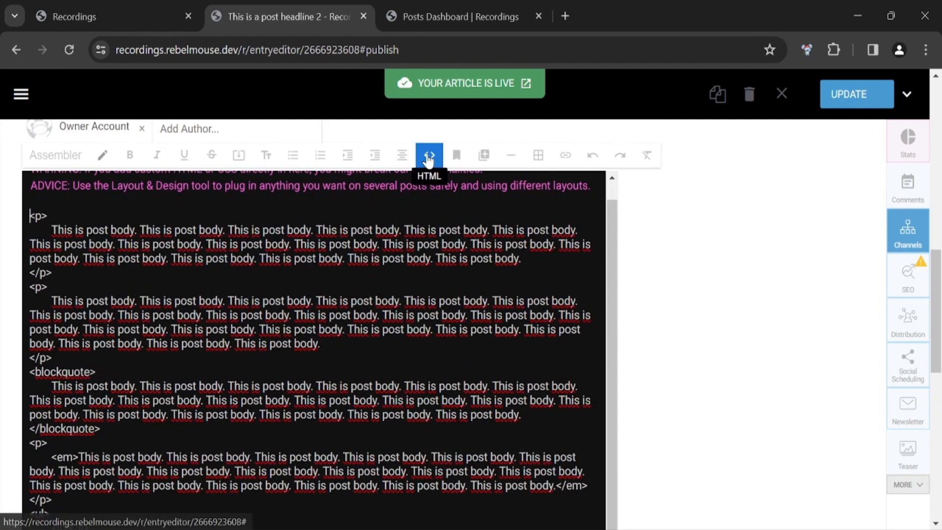
{"action": "left_click", "coordinate": [428, 158]}
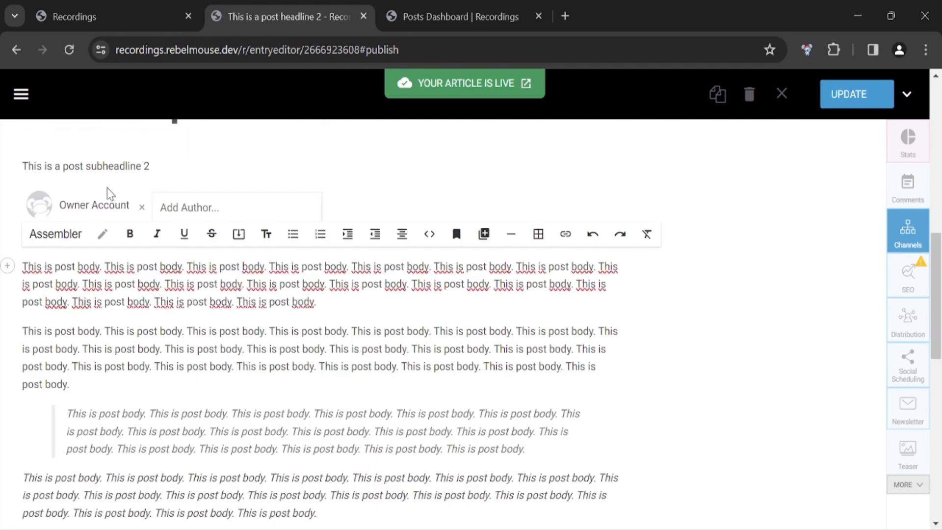
{"action": "left_click", "coordinate": [7, 269]}
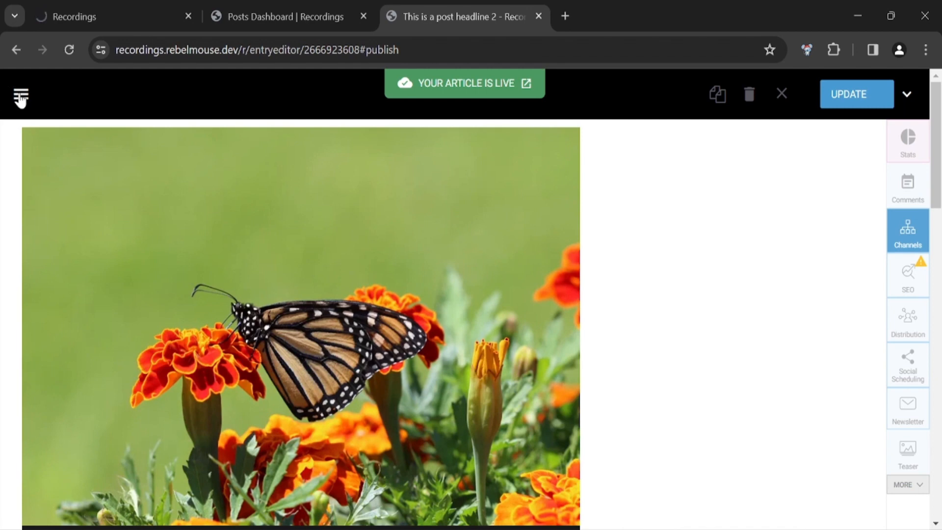
Step: Create a new blank post from the site's main navigation
{"action": "left_click", "coordinate": [21, 93]}
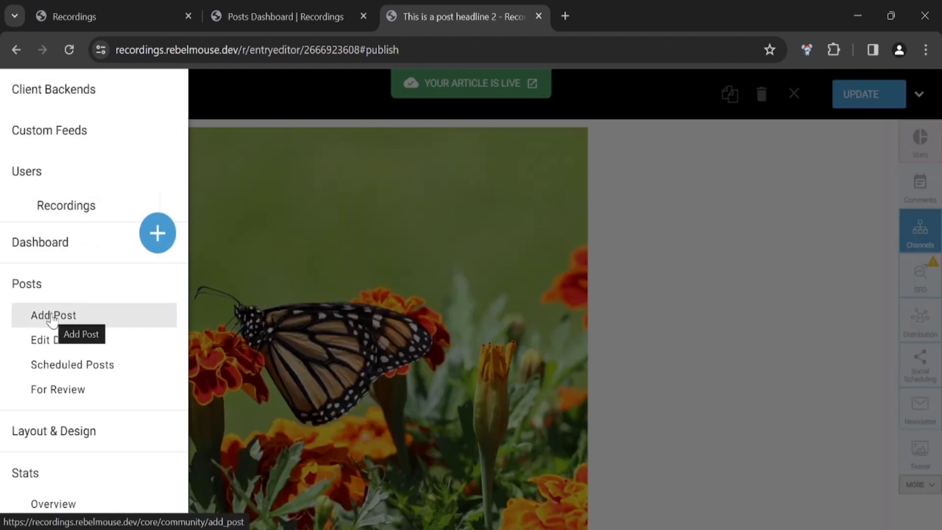
{"action": "left_click", "coordinate": [49, 316]}
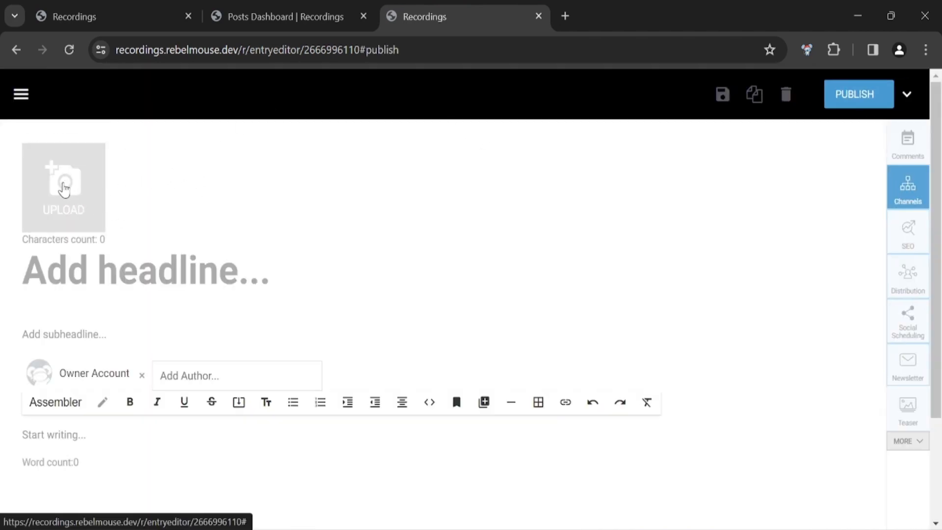
Step: Search Unsplash for "malamute" and add the snowy "Alaskan Malamute" photo of the walking dog as the post's lead image
{"action": "left_click", "coordinate": [64, 188]}
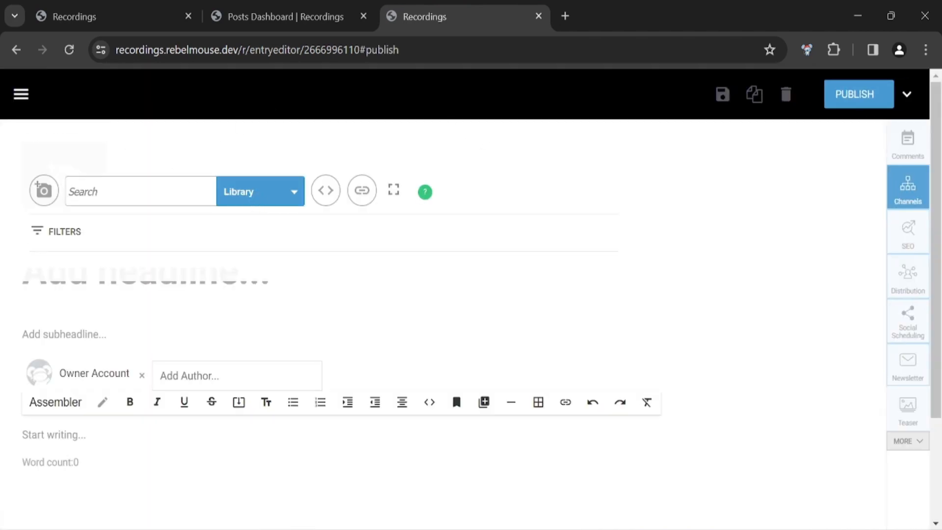
{"action": "left_click", "coordinate": [265, 199]}
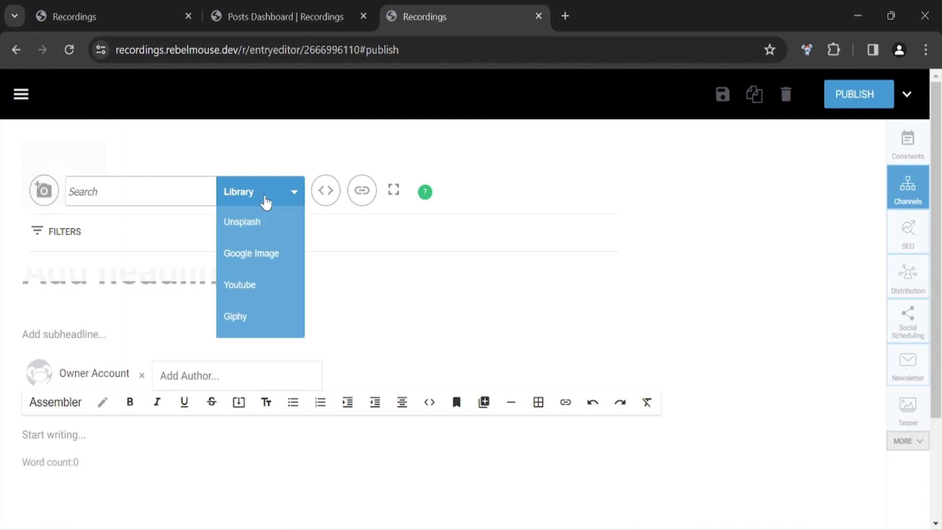
{"action": "left_click", "coordinate": [247, 224]}
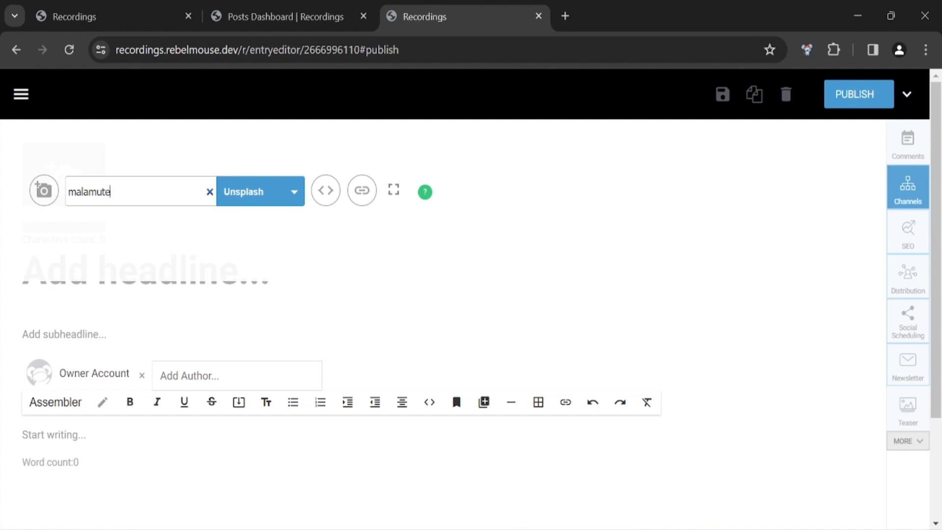
{"action": "key", "text": "Return"}
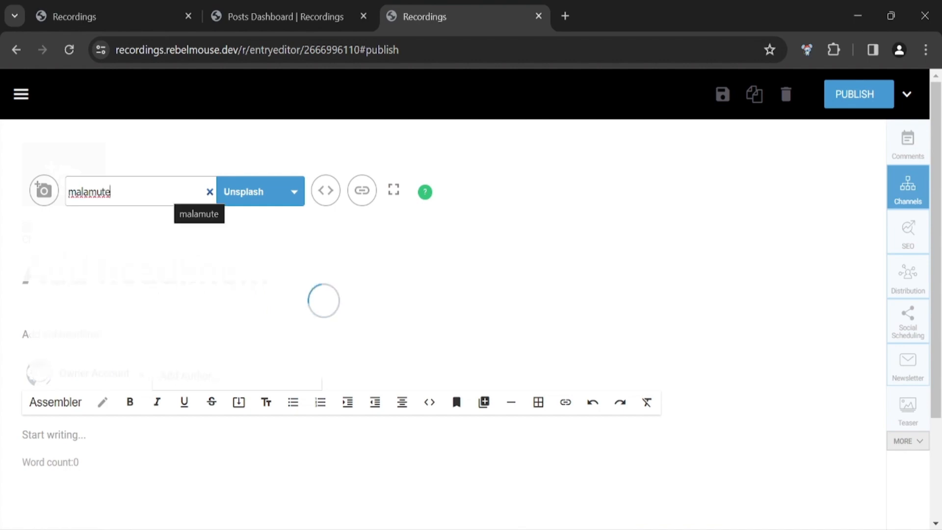
{"action": "scroll", "coordinate": [297, 243], "scroll_direction": "down", "scroll_amount": 3}
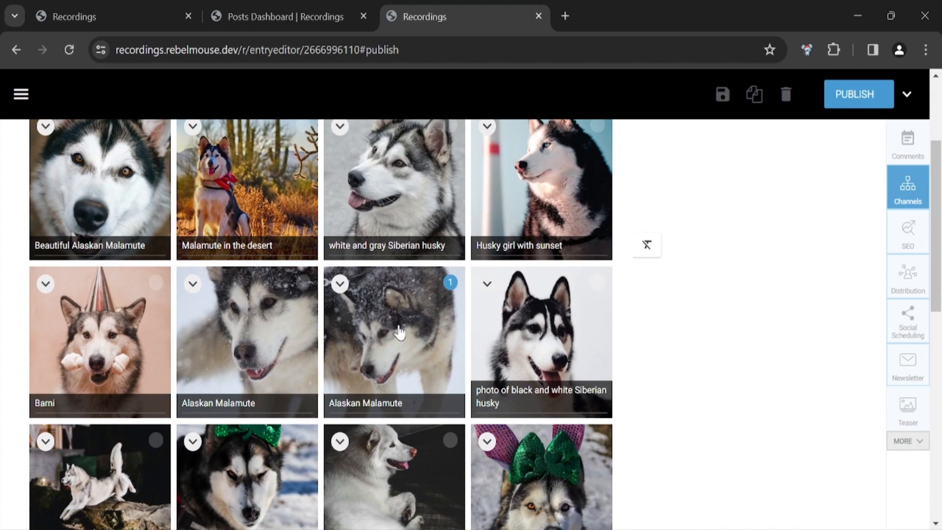
{"action": "scroll", "coordinate": [599, 241], "scroll_direction": "up", "scroll_amount": 3}
{"action": "left_click", "coordinate": [596, 212]}
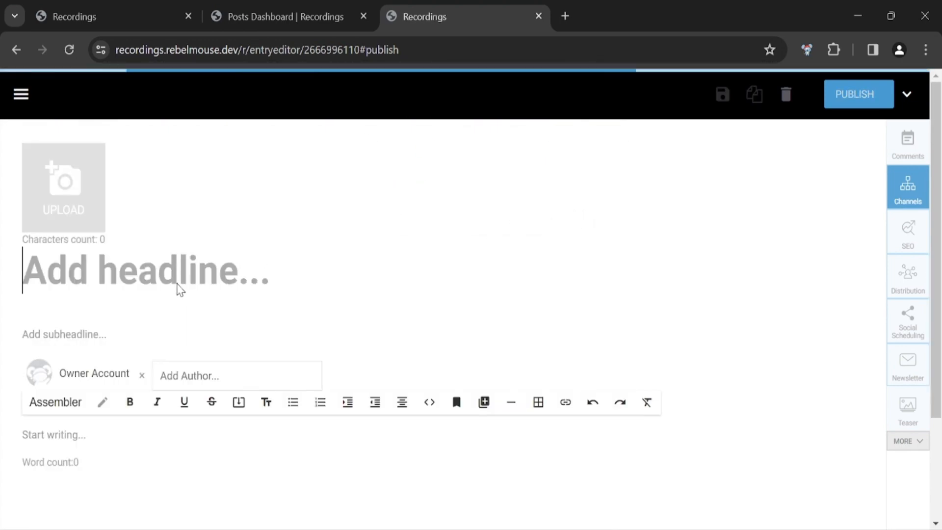
Step: Enter "malamutes" as the post headline and "much wow" as the subheadline
{"action": "left_click", "coordinate": [148, 275]}
{"action": "type", "text": "ma"}
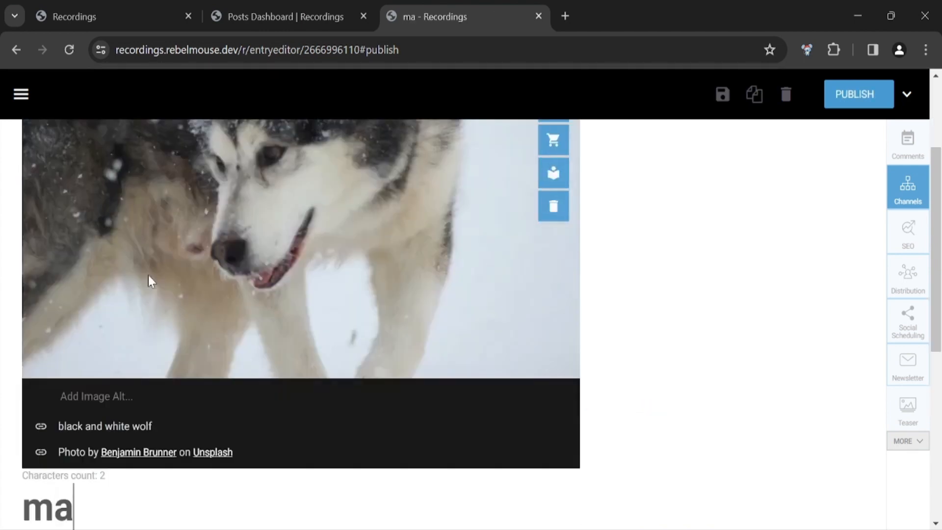
{"action": "type", "text": "lamutes"}
{"action": "scroll", "coordinate": [120, 387], "scroll_direction": "down", "scroll_amount": 5}
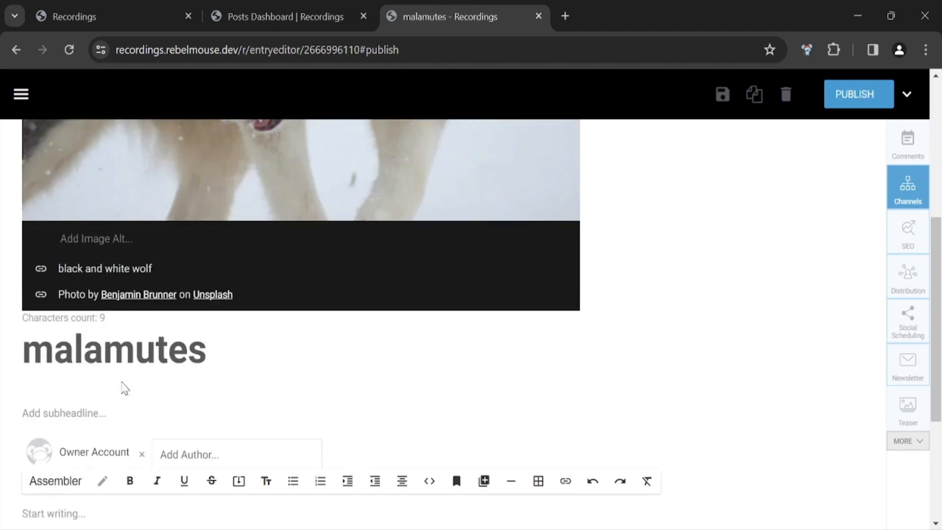
{"action": "left_click", "coordinate": [63, 335]}
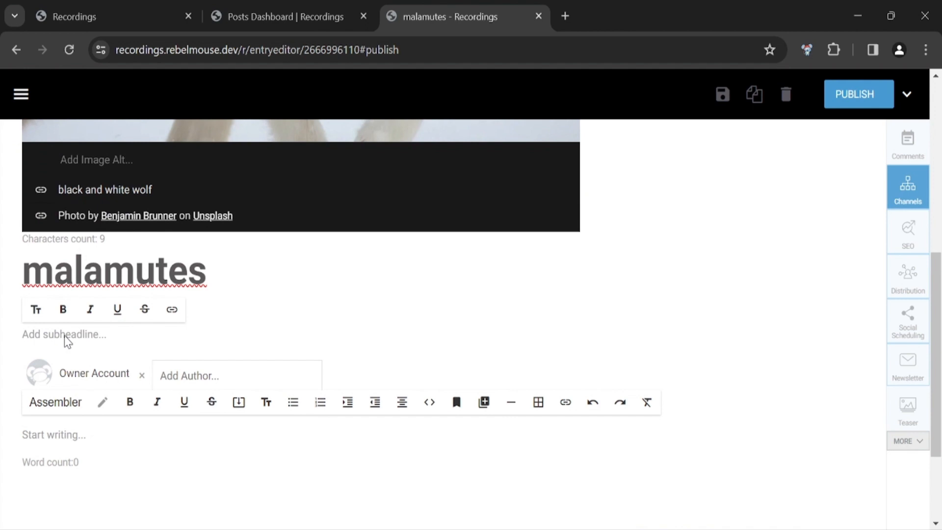
{"action": "type", "text": "much wow"}
Step: Open the media insertion bar in the post body and look through its available media sources
{"action": "left_click", "coordinate": [205, 445]}
{"action": "scroll", "coordinate": [212, 450], "scroll_direction": "down", "scroll_amount": 3}
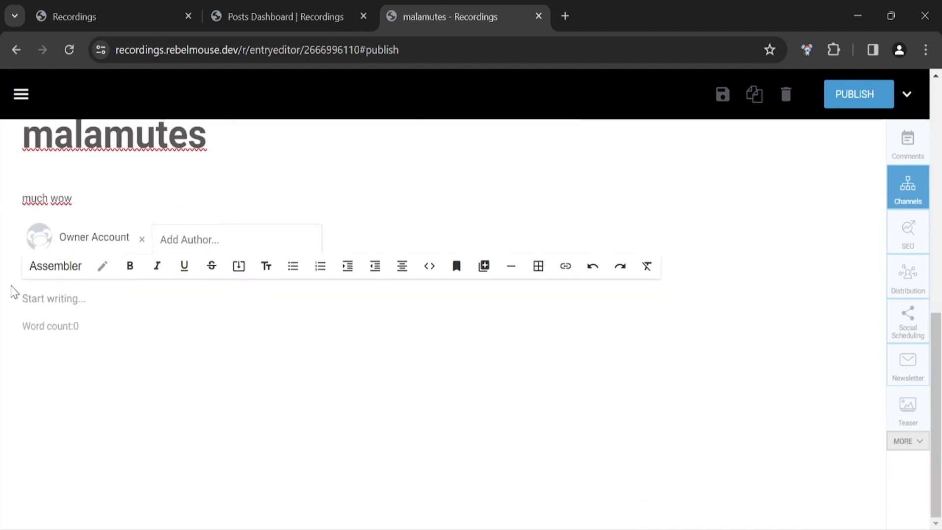
{"action": "left_click", "coordinate": [69, 297]}
{"action": "left_click", "coordinate": [8, 299]}
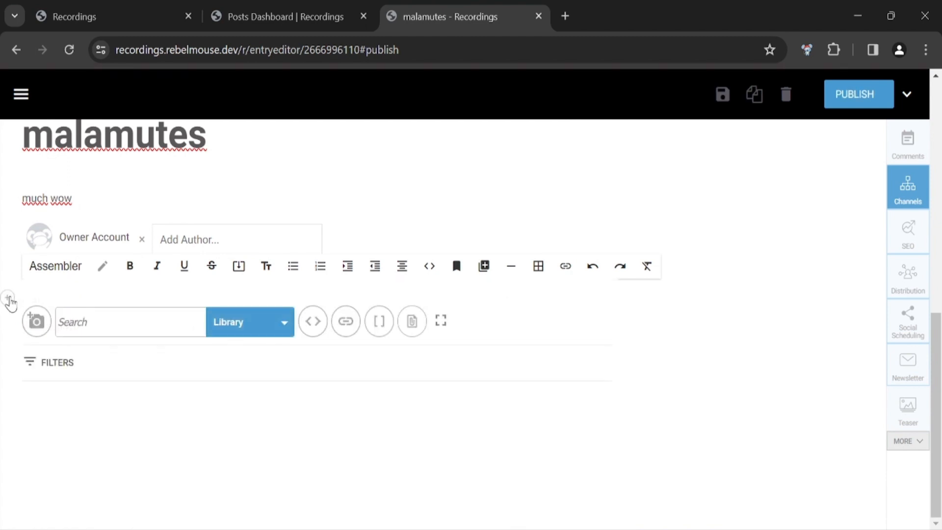
{"action": "left_click", "coordinate": [34, 318]}
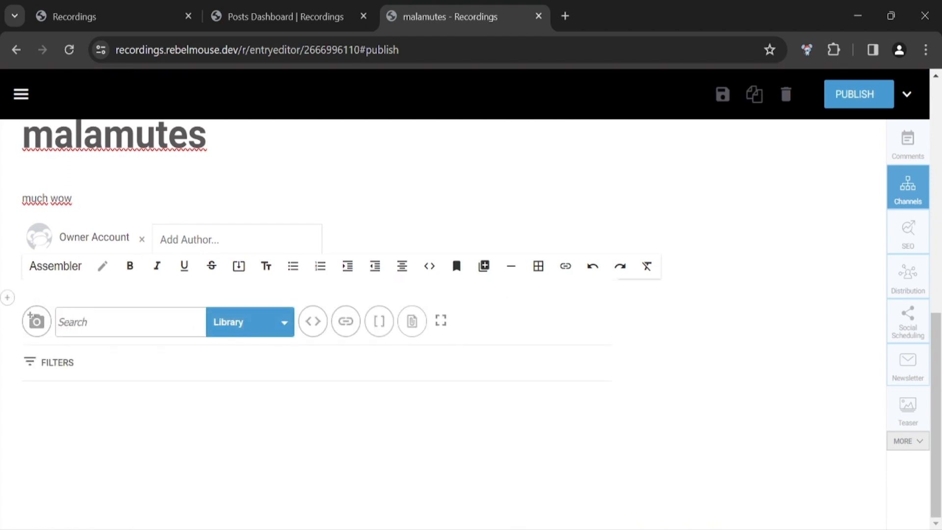
{"action": "left_click", "coordinate": [258, 327]}
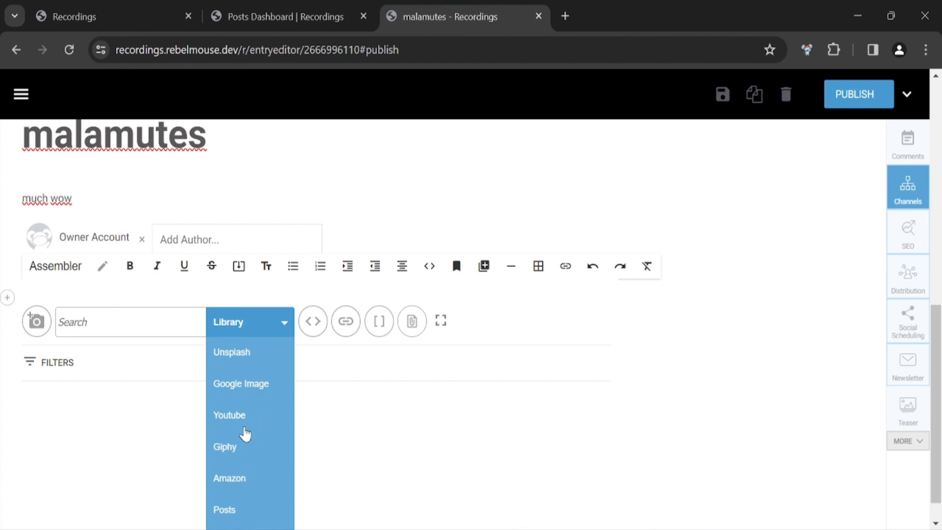
{"action": "left_click", "coordinate": [237, 325]}
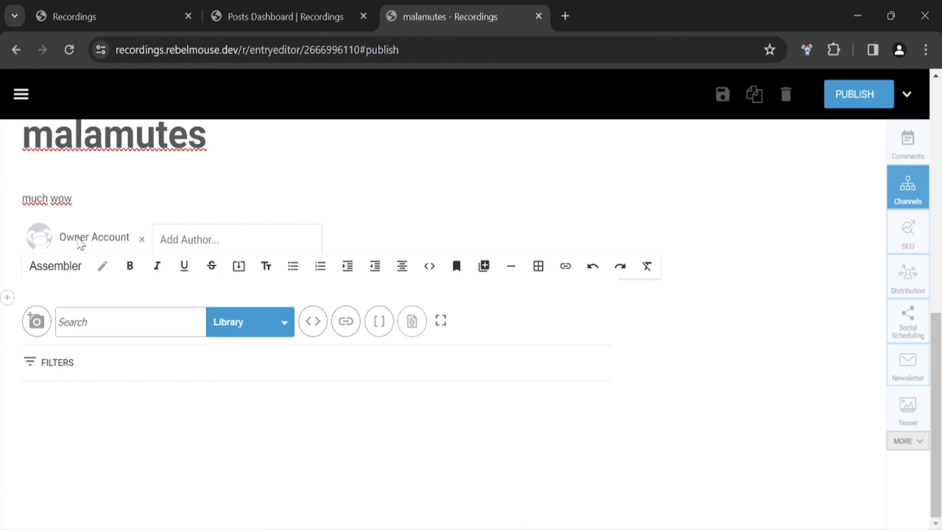
Step: Insert a Listicle into the post body with the Assembler and activate its first particle's headline and body text fields
{"action": "left_click", "coordinate": [39, 269]}
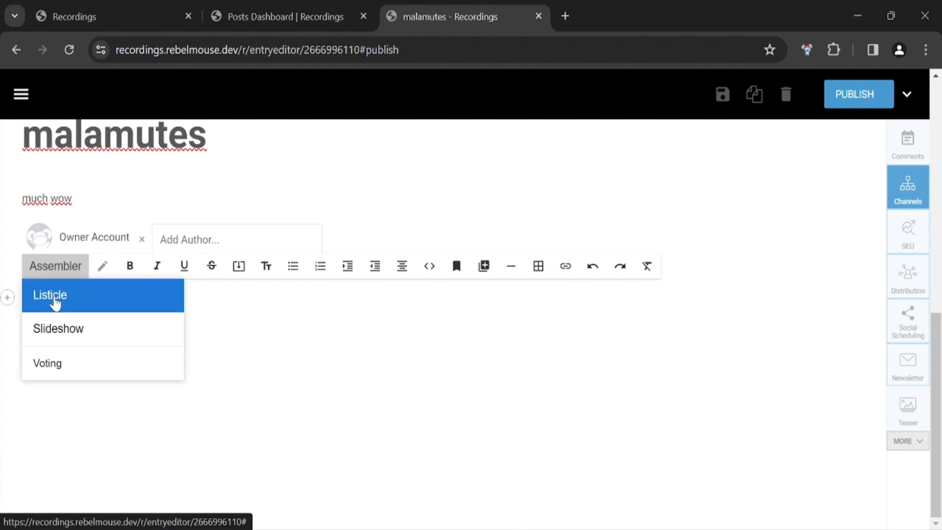
{"action": "left_click", "coordinate": [54, 297]}
{"action": "scroll", "coordinate": [294, 327], "scroll_direction": "down", "scroll_amount": 2}
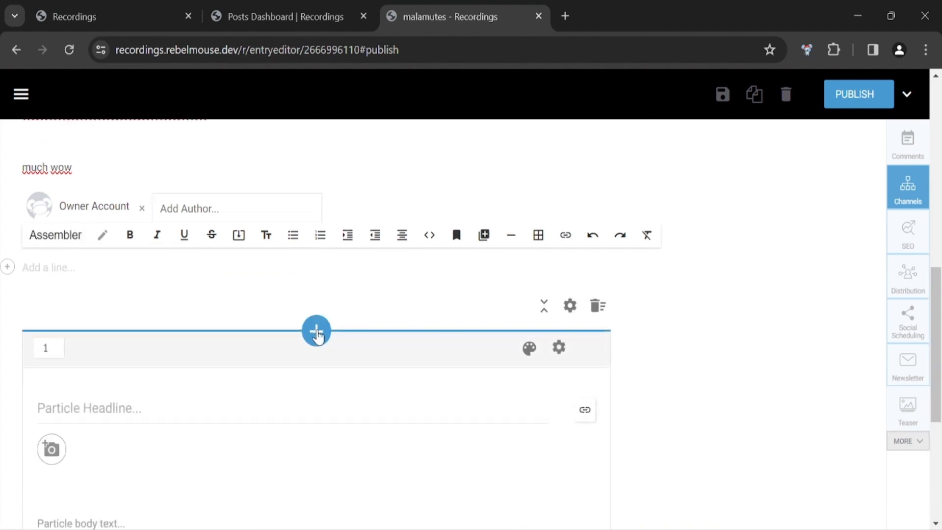
{"action": "scroll", "coordinate": [280, 356], "scroll_direction": "down", "scroll_amount": 2}
{"action": "left_click", "coordinate": [109, 288]}
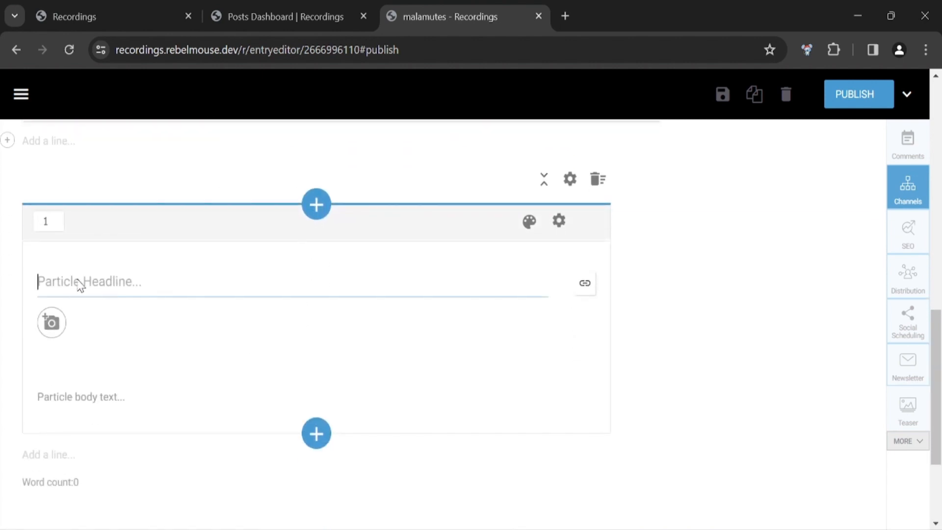
{"action": "left_click", "coordinate": [79, 400]}
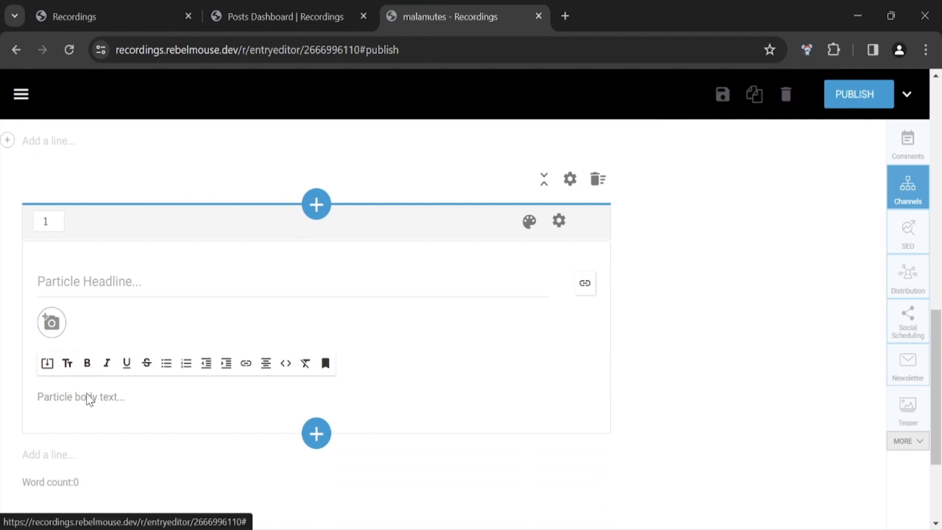
Step: Add two more particles to the listicle, one above and one below the existing one, and save the post as a draft
{"action": "scroll", "coordinate": [88, 395], "scroll_direction": "up", "scroll_amount": 3}
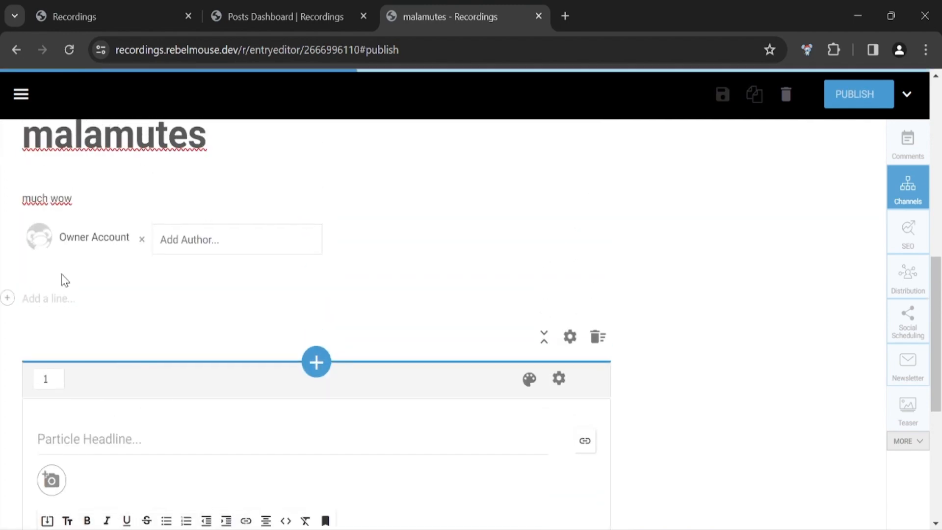
{"action": "left_click", "coordinate": [317, 360]}
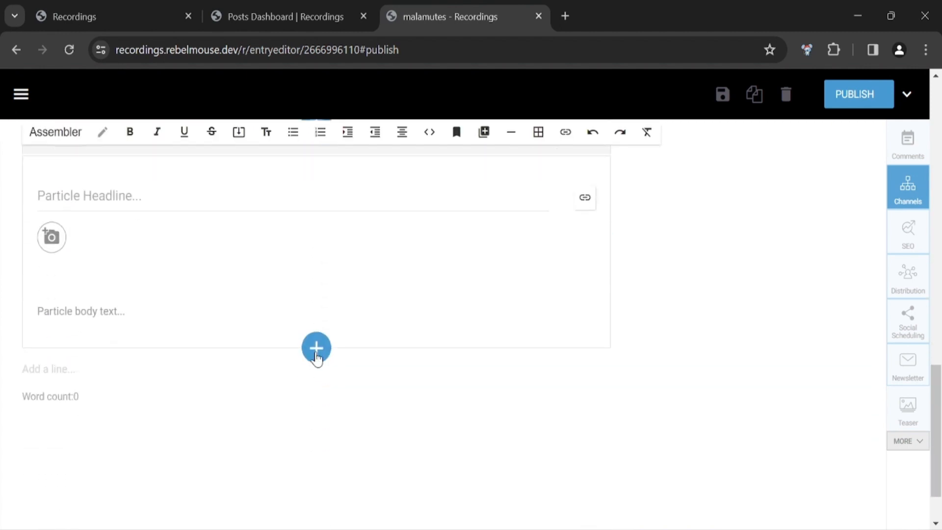
{"action": "left_click", "coordinate": [317, 355]}
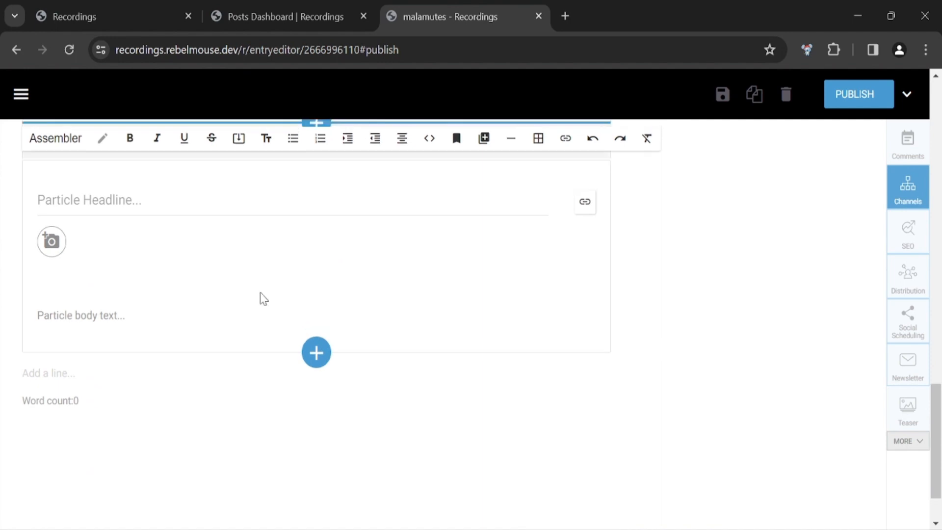
{"action": "scroll", "coordinate": [264, 299], "scroll_direction": "up", "scroll_amount": 12}
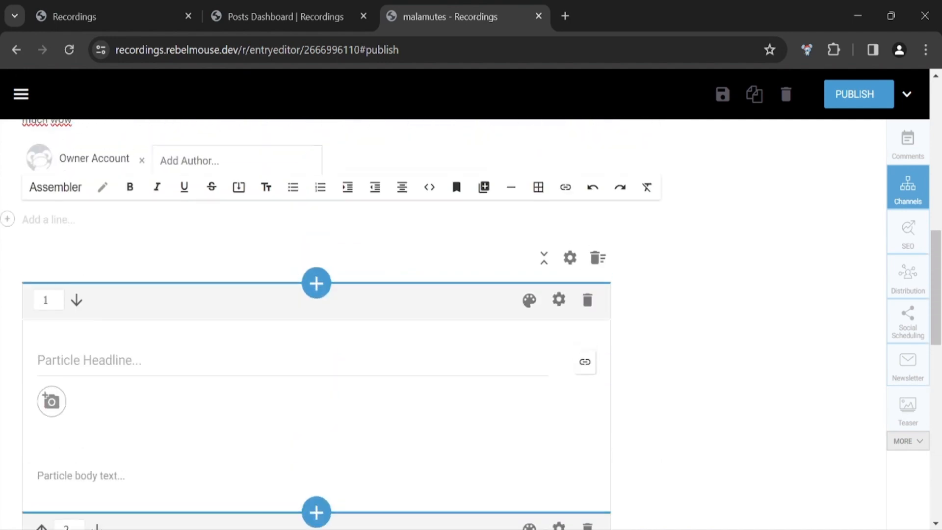
{"action": "scroll", "coordinate": [778, 204], "scroll_direction": "up", "scroll_amount": 3}
{"action": "left_click", "coordinate": [723, 95]}
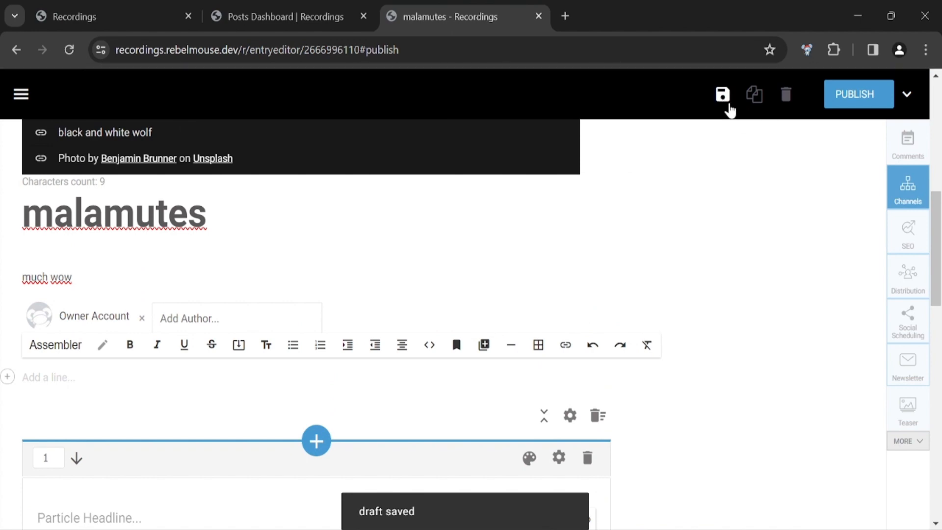
Step: Preview the draft post, dismiss the newsletter banner and look through the post's mobile layout
{"action": "scroll", "coordinate": [728, 146], "scroll_direction": "up", "scroll_amount": 8}
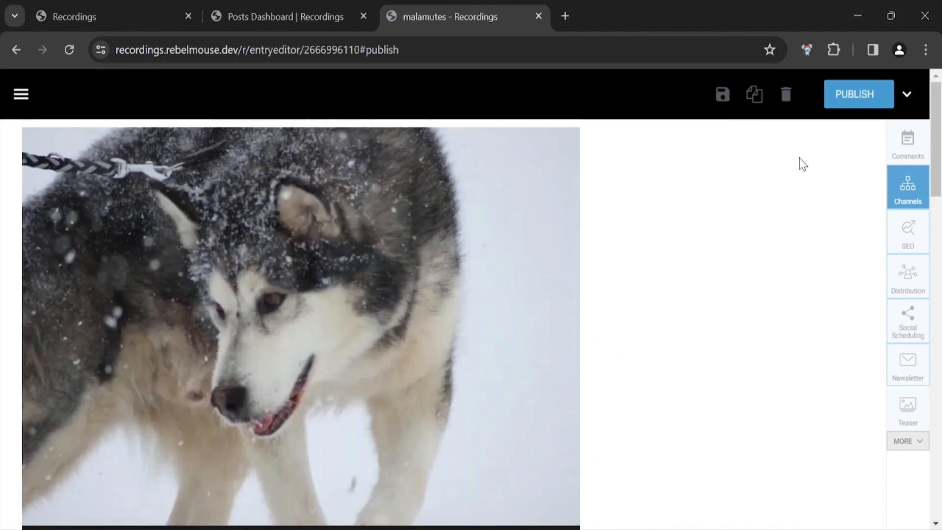
{"action": "left_click", "coordinate": [906, 96]}
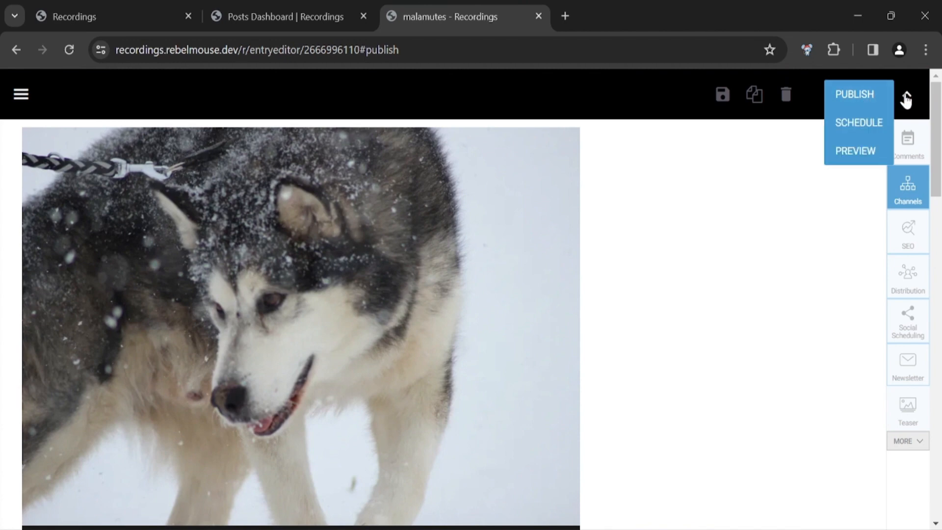
{"action": "left_click", "coordinate": [869, 156]}
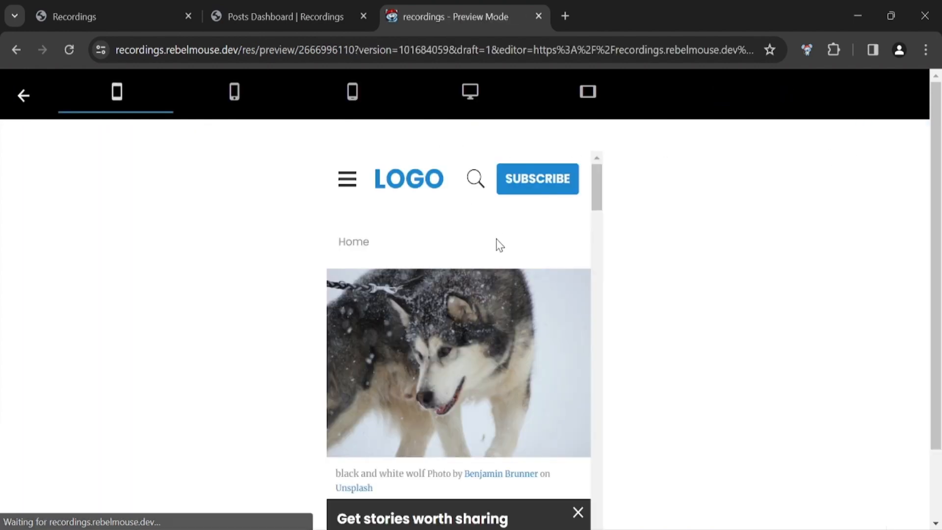
{"action": "scroll", "coordinate": [499, 249], "scroll_direction": "down", "scroll_amount": 1}
{"action": "left_click", "coordinate": [579, 513]}
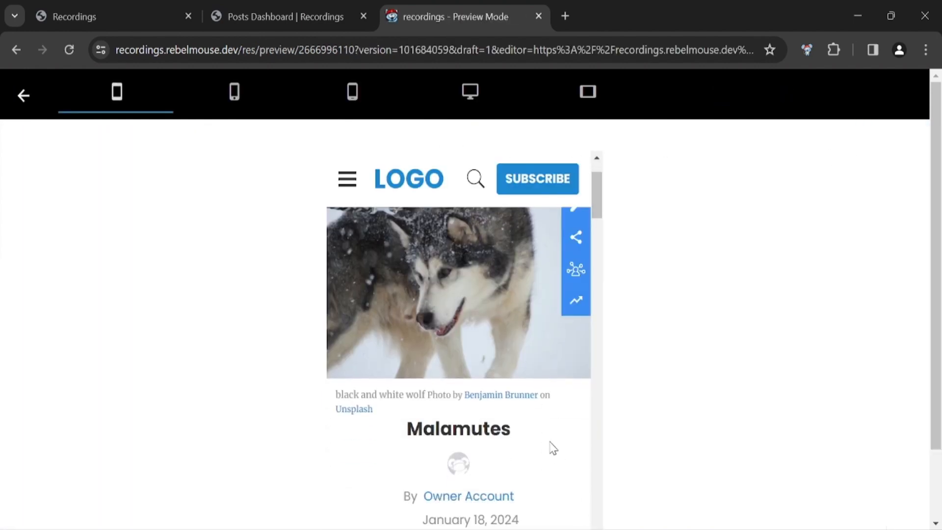
{"action": "scroll", "coordinate": [537, 364], "scroll_direction": "down", "scroll_amount": 6}
{"action": "scroll", "coordinate": [535, 341], "scroll_direction": "down", "scroll_amount": 4}
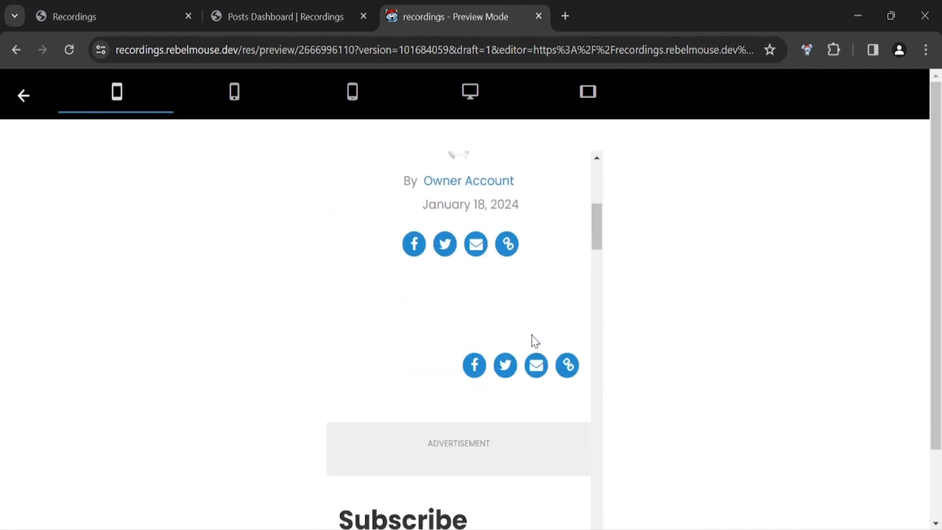
{"action": "scroll", "coordinate": [535, 341], "scroll_direction": "up", "scroll_amount": 8}
{"action": "scroll", "coordinate": [535, 342], "scroll_direction": "up", "scroll_amount": 1}
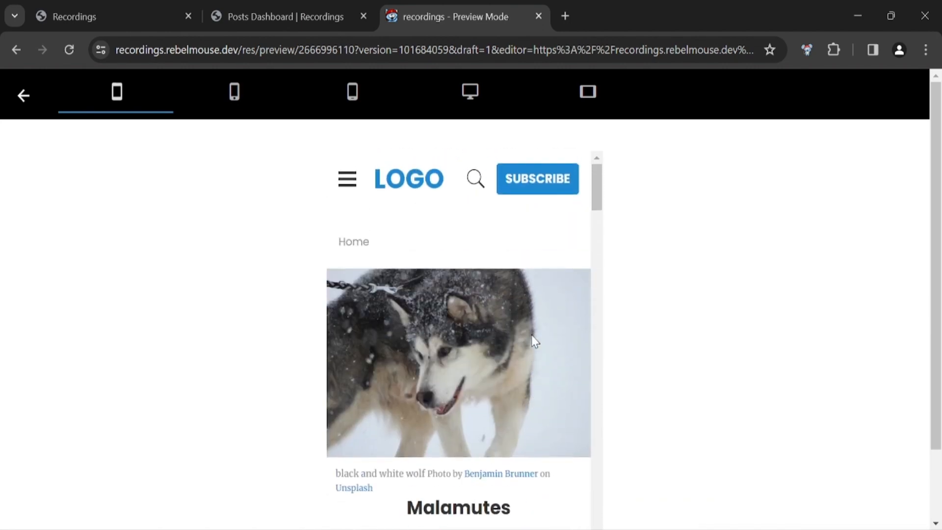
Step: Switch the preview between the larger phone, desktop and tablet sizes, and look through the post's desktop layout
{"action": "left_click", "coordinate": [239, 97]}
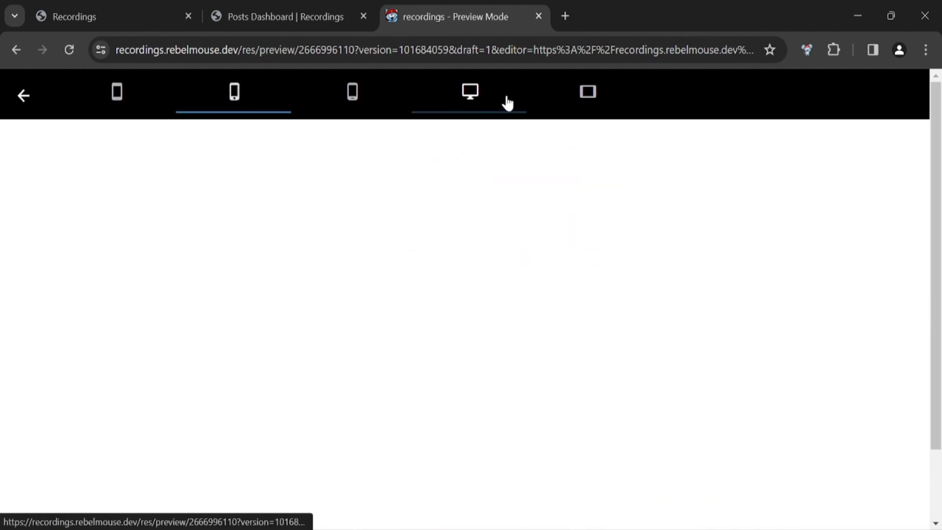
{"action": "left_click", "coordinate": [475, 97]}
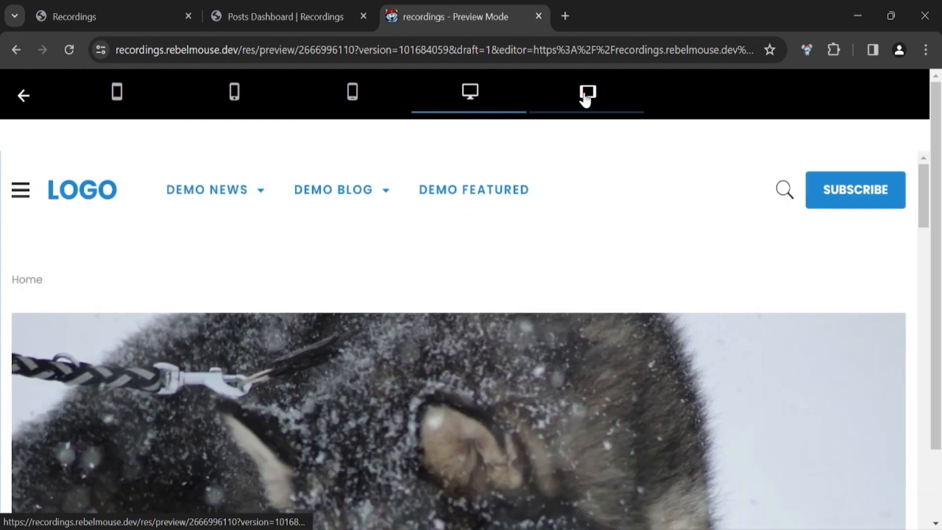
{"action": "left_click", "coordinate": [587, 99]}
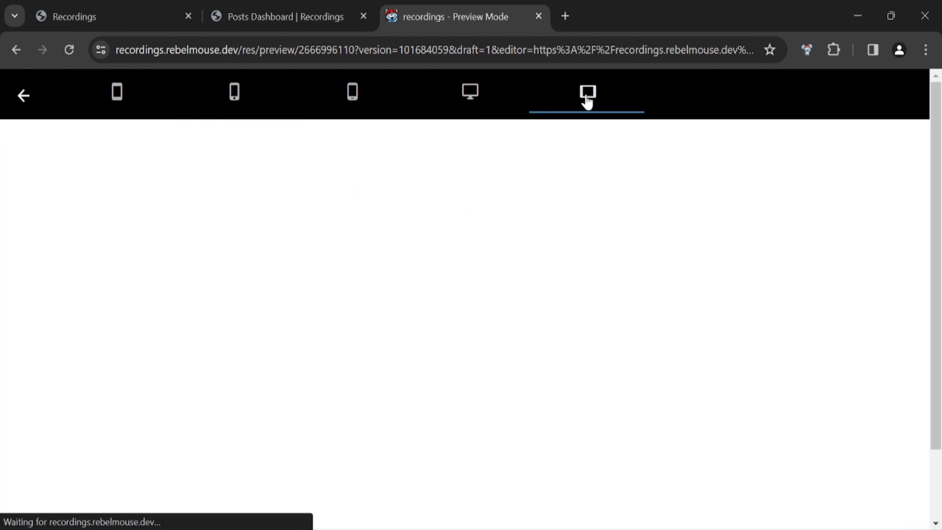
{"action": "left_click", "coordinate": [486, 97]}
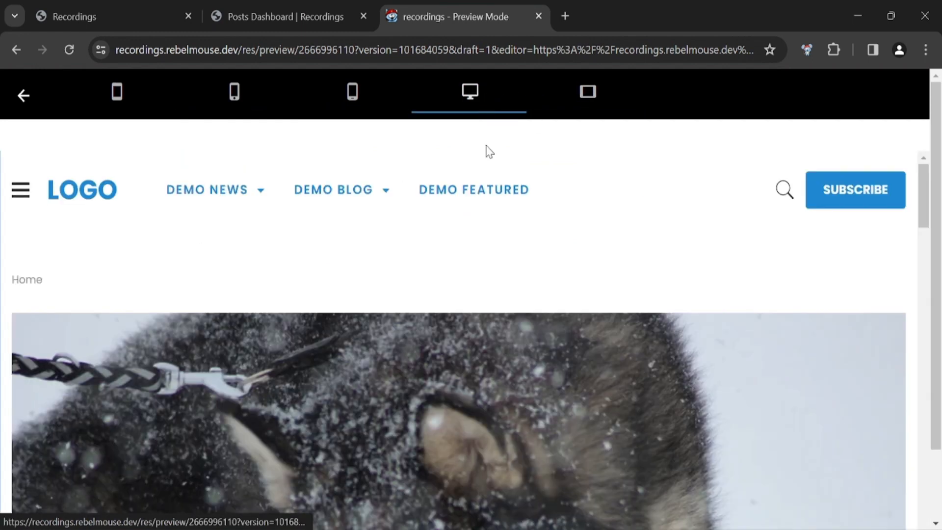
{"action": "scroll", "coordinate": [507, 269], "scroll_direction": "down", "scroll_amount": 3}
{"action": "scroll", "coordinate": [508, 269], "scroll_direction": "down", "scroll_amount": 5}
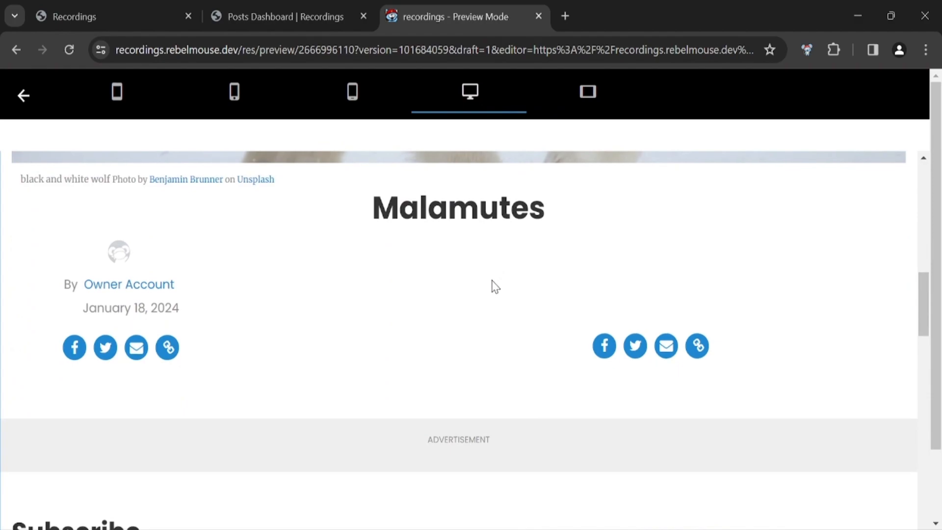
{"action": "scroll", "coordinate": [494, 286], "scroll_direction": "up", "scroll_amount": 3}
{"action": "scroll", "coordinate": [494, 286], "scroll_direction": "up", "scroll_amount": 3}
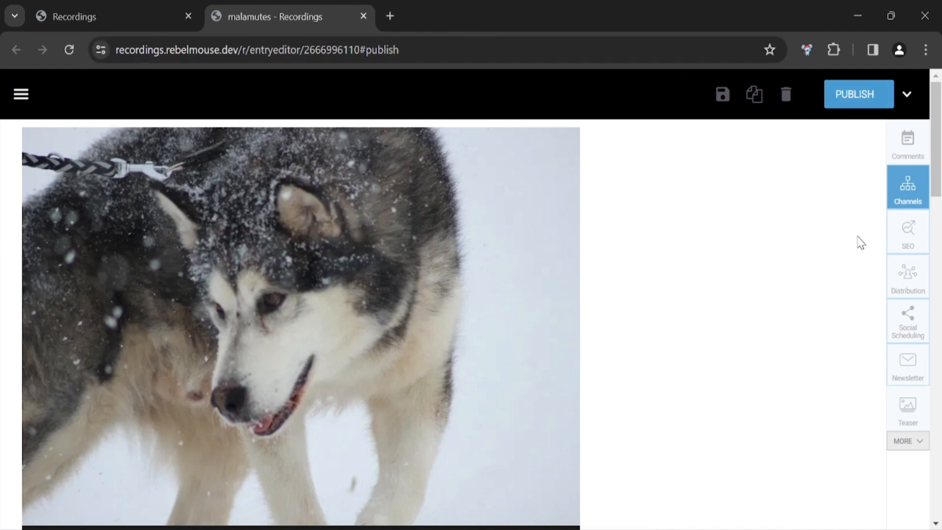
Step: Publish the malamutes post, reload the site's homepage to check it, and return to the post
{"action": "left_click", "coordinate": [855, 94]}
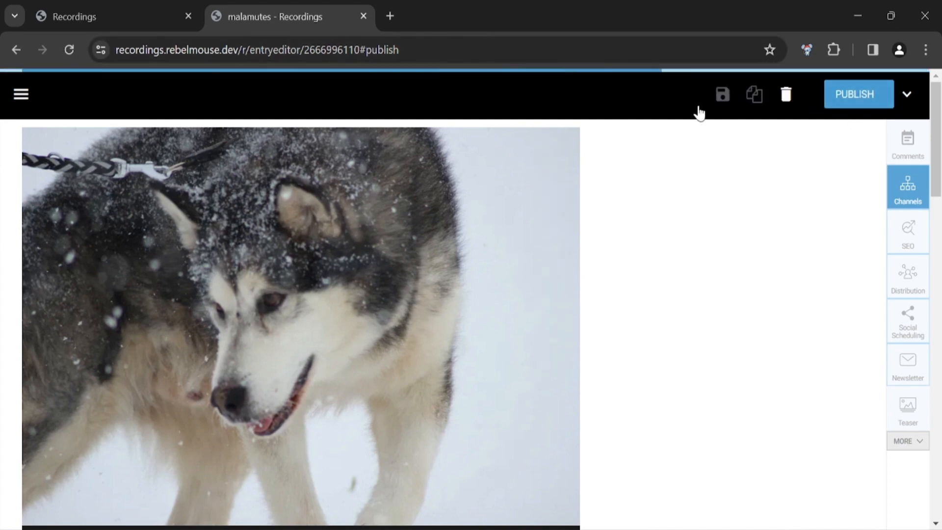
{"action": "left_click", "coordinate": [102, 23]}
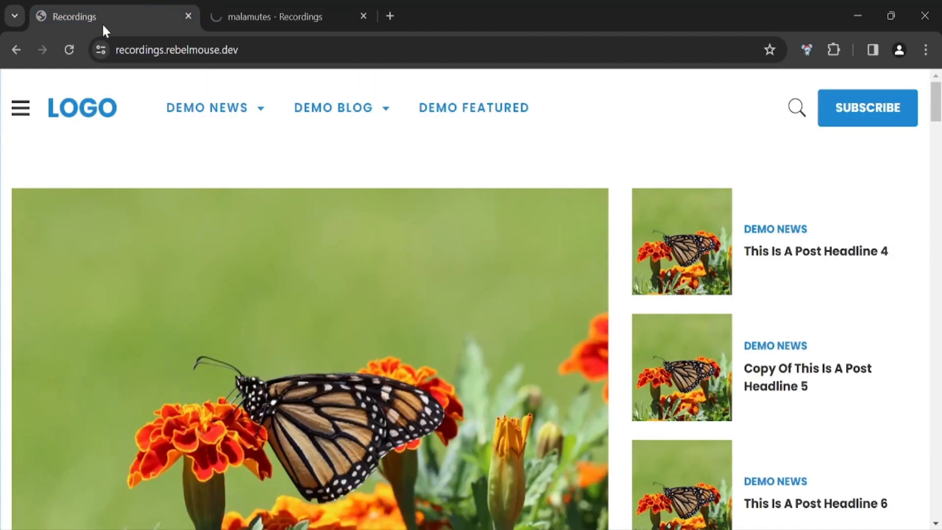
{"action": "left_click", "coordinate": [69, 48]}
{"action": "mouse_move", "coordinate": [300, 125]}
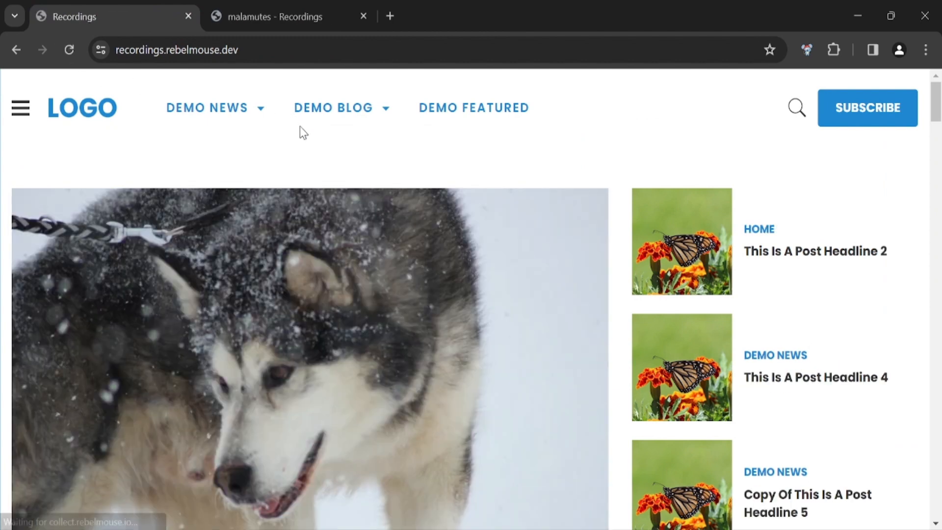
{"action": "left_click", "coordinate": [322, 9]}
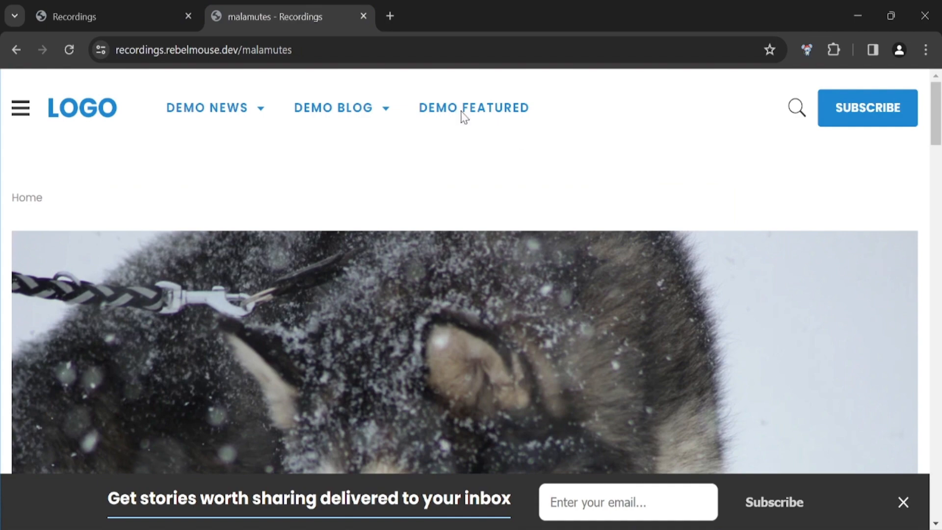
Step: Unpublish the malamutes post from its editor, reload the site's homepage to check the change, and return to the post
{"action": "left_click", "coordinate": [17, 50]}
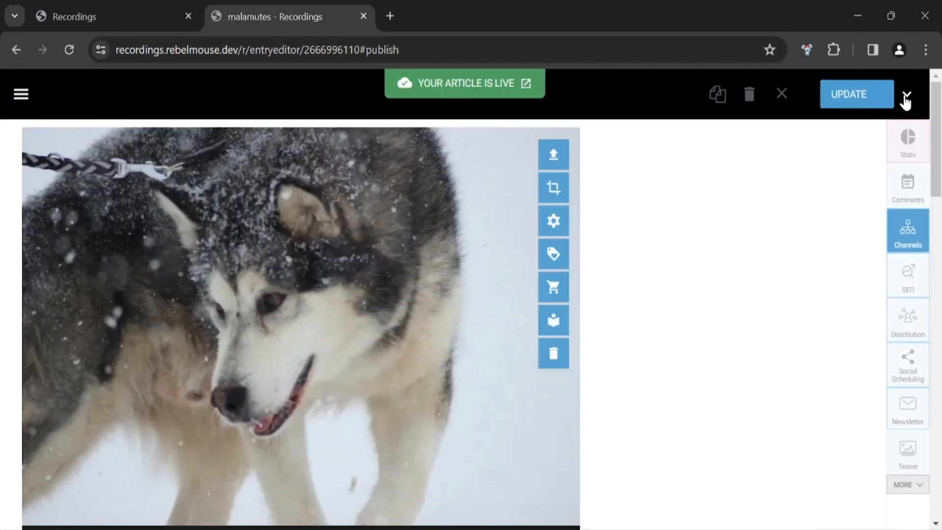
{"action": "left_click", "coordinate": [907, 94]}
{"action": "left_click", "coordinate": [872, 138]}
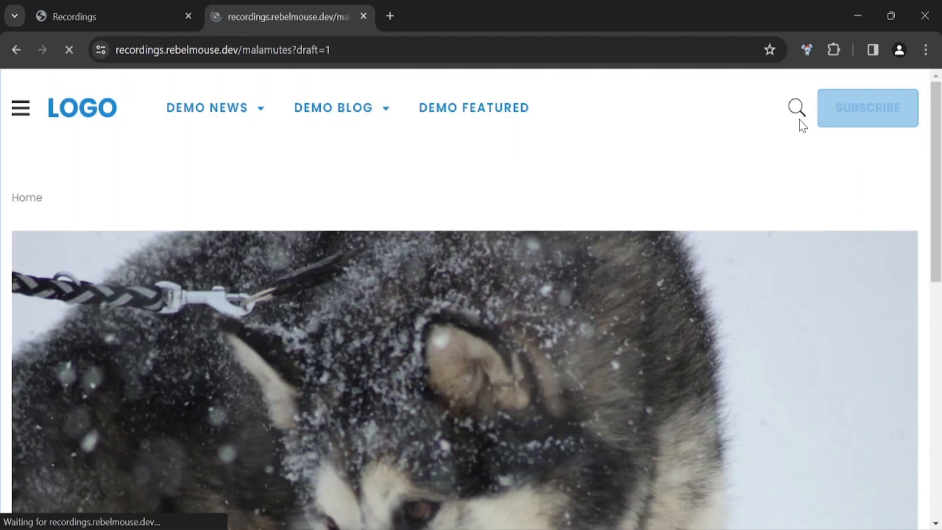
{"action": "left_click", "coordinate": [157, 14]}
{"action": "left_click", "coordinate": [69, 49]}
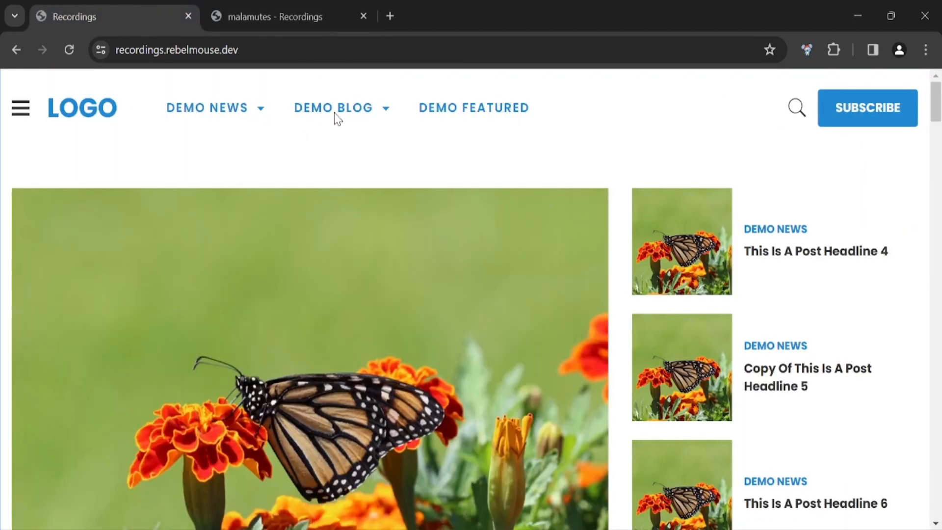
{"action": "left_click", "coordinate": [302, 12]}
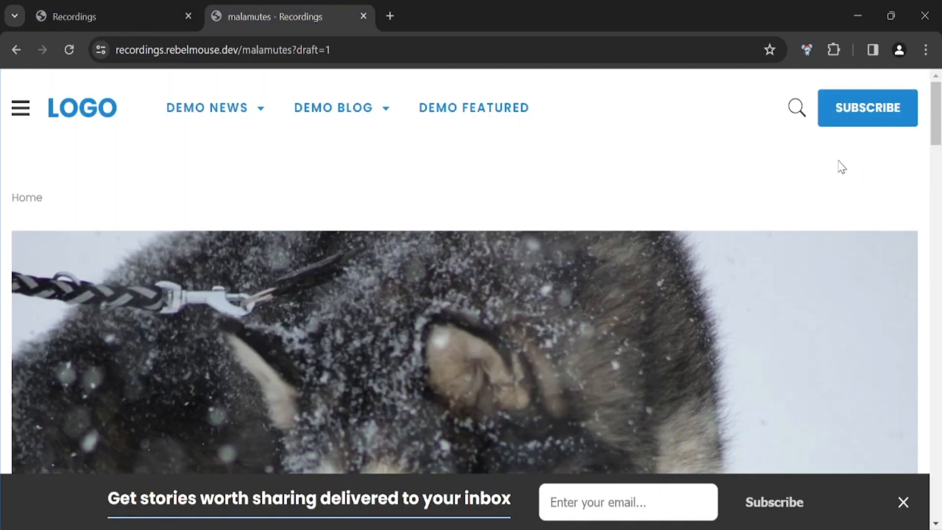
Step: Reopen the malamutes post in the editor and schedule it for 01/18/2024 at 12:24 in the local timezone
{"action": "left_click", "coordinate": [904, 247]}
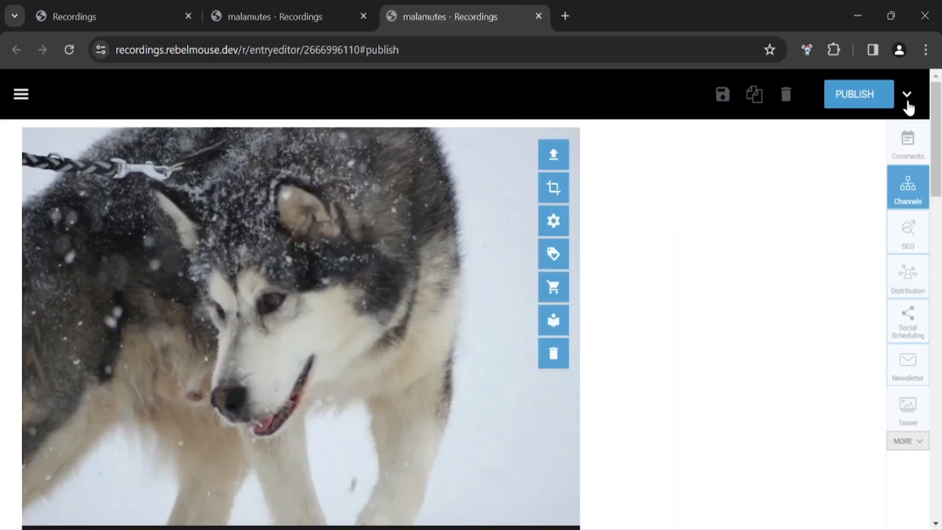
{"action": "left_click", "coordinate": [907, 96]}
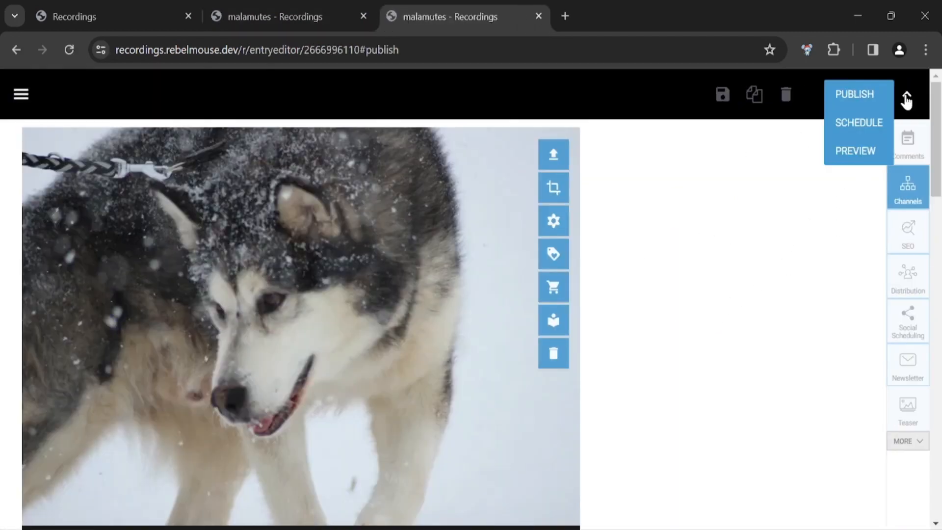
{"action": "left_click", "coordinate": [876, 130]}
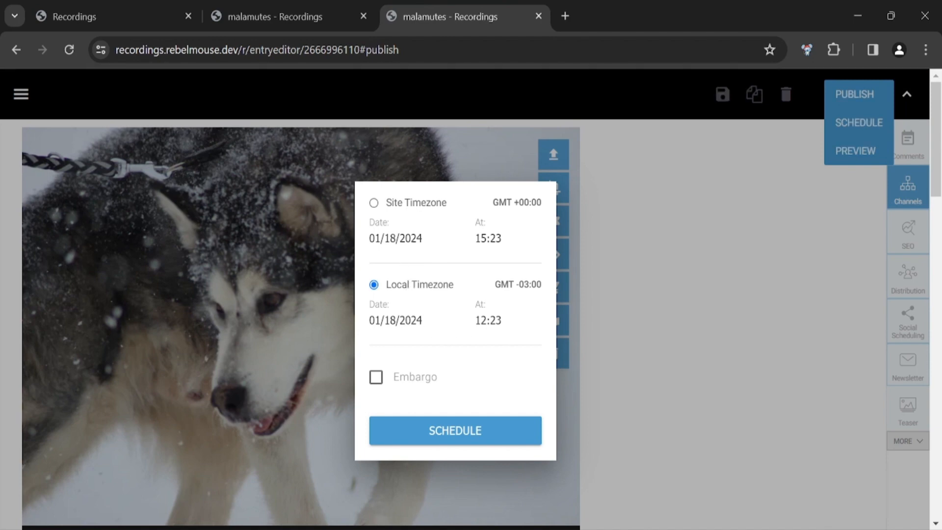
{"action": "left_click", "coordinate": [511, 322]}
{"action": "left_click", "coordinate": [520, 251]}
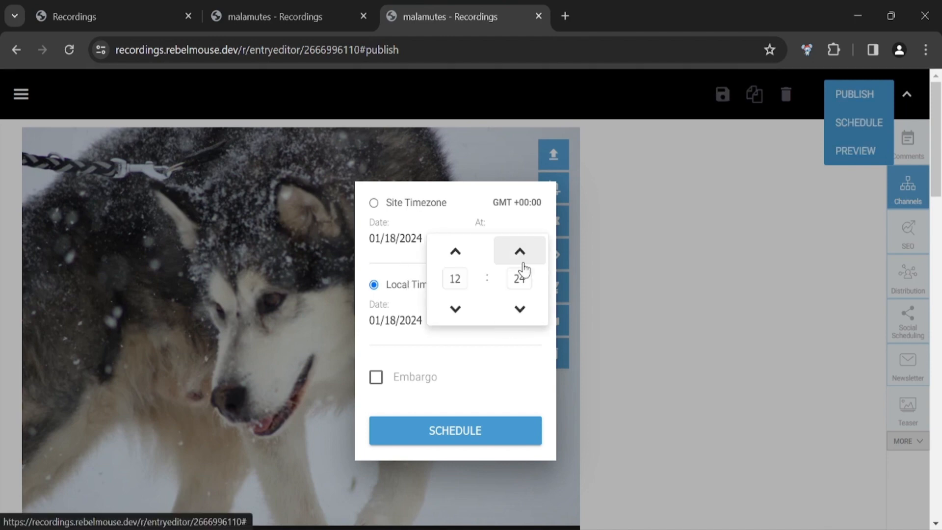
{"action": "left_click", "coordinate": [520, 394]}
{"action": "left_click", "coordinate": [493, 427]}
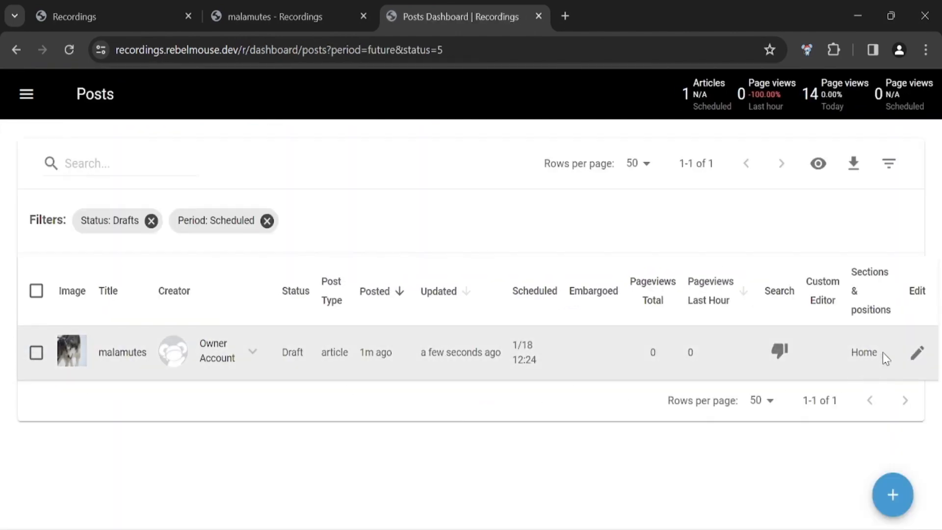
Step: Examine the main story and the side list of posts on the site's homepage
{"action": "left_click", "coordinate": [141, 6]}
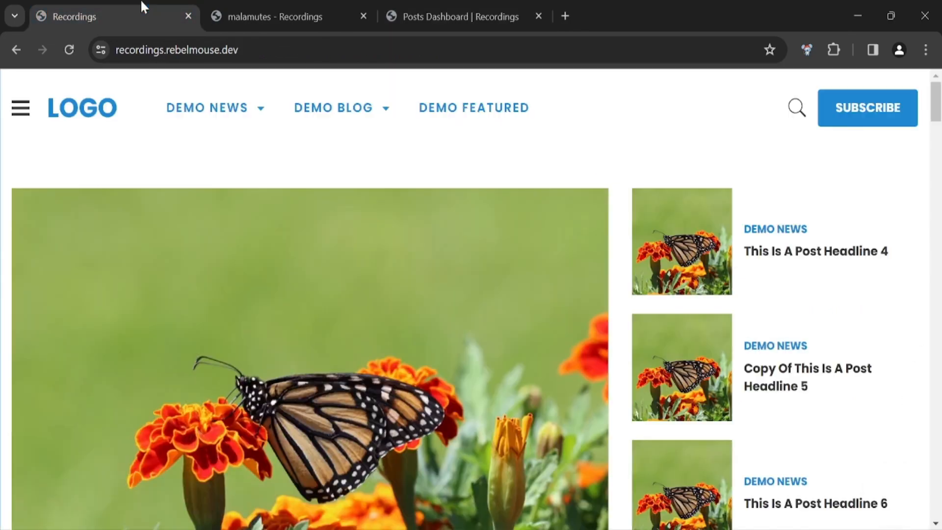
{"action": "scroll", "coordinate": [397, 250], "scroll_direction": "down", "scroll_amount": 5}
{"action": "scroll", "coordinate": [398, 269], "scroll_direction": "down", "scroll_amount": 3}
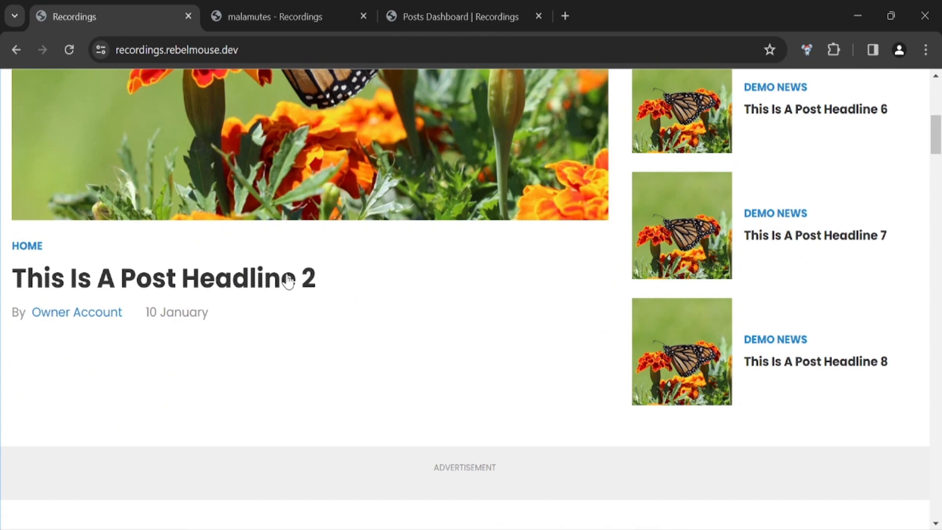
{"action": "scroll", "coordinate": [391, 336], "scroll_direction": "up", "scroll_amount": 6}
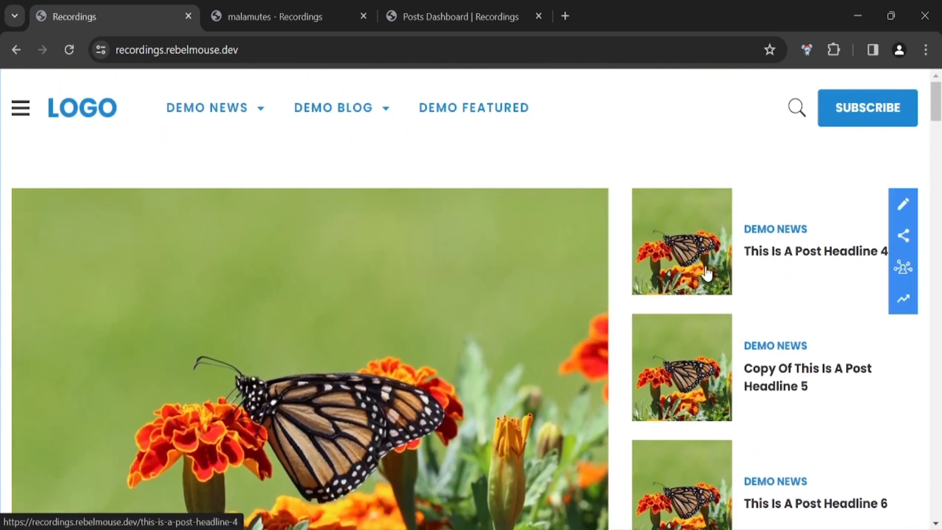
{"action": "scroll", "coordinate": [719, 280], "scroll_direction": "down", "scroll_amount": 5}
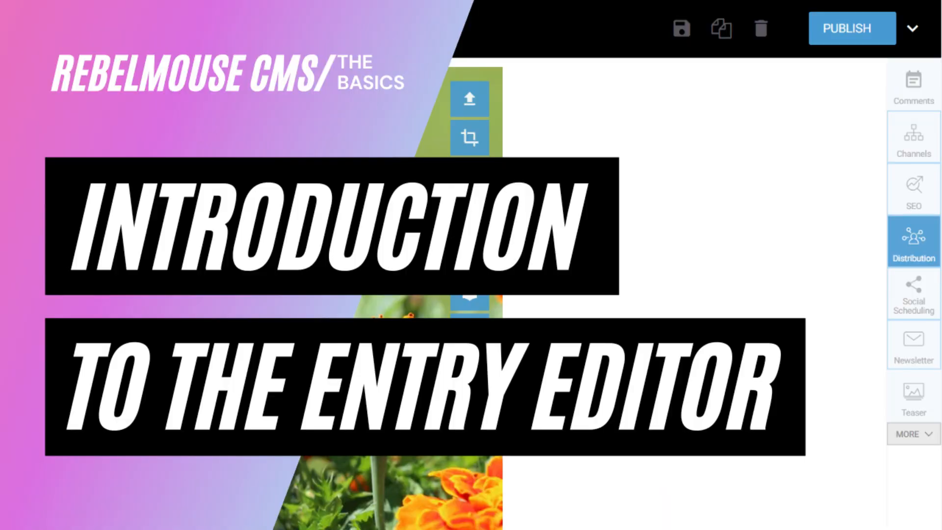